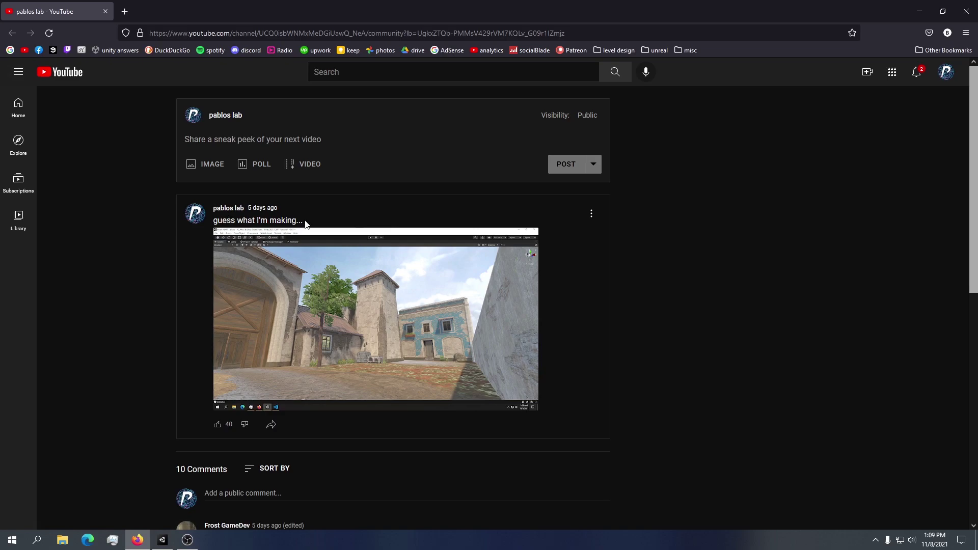
Step: Switch to the Unity editor and examine the soldier model in SampleScene from several angles
{"action": "left_click_drag", "start_coordinate": [305, 222], "coordinate": [213, 220]}
{"action": "left_click", "coordinate": [335, 220]}
{"action": "left_click", "coordinate": [162, 539]}
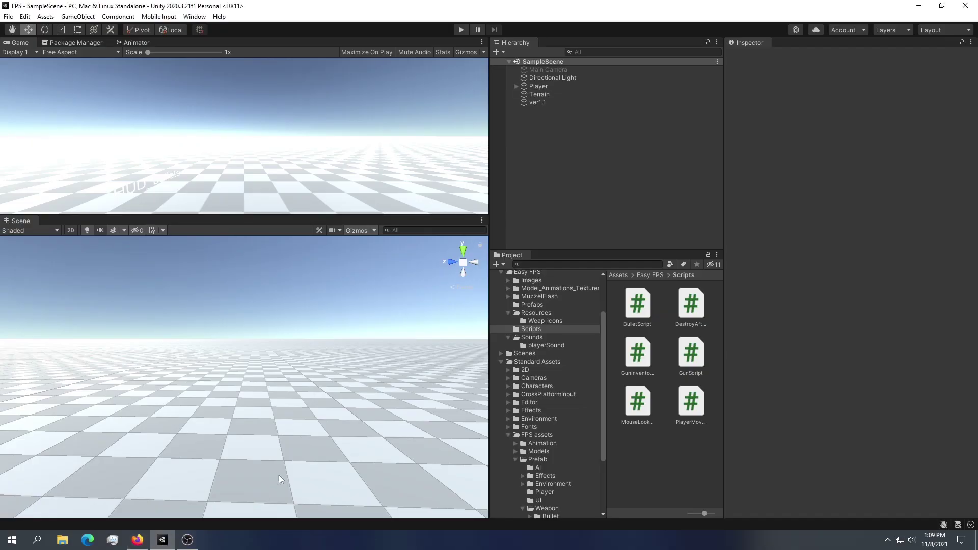
{"action": "scroll", "coordinate": [325, 349], "scroll_direction": "down", "scroll_amount": 5}
{"action": "left_click_drag", "start_coordinate": [324, 349], "coordinate": [338, 426], "text": "alt"}
{"action": "scroll", "coordinate": [338, 425], "scroll_direction": "up", "scroll_amount": 7}
{"action": "right_click_drag", "start_coordinate": [338, 426], "coordinate": [302, 405]}
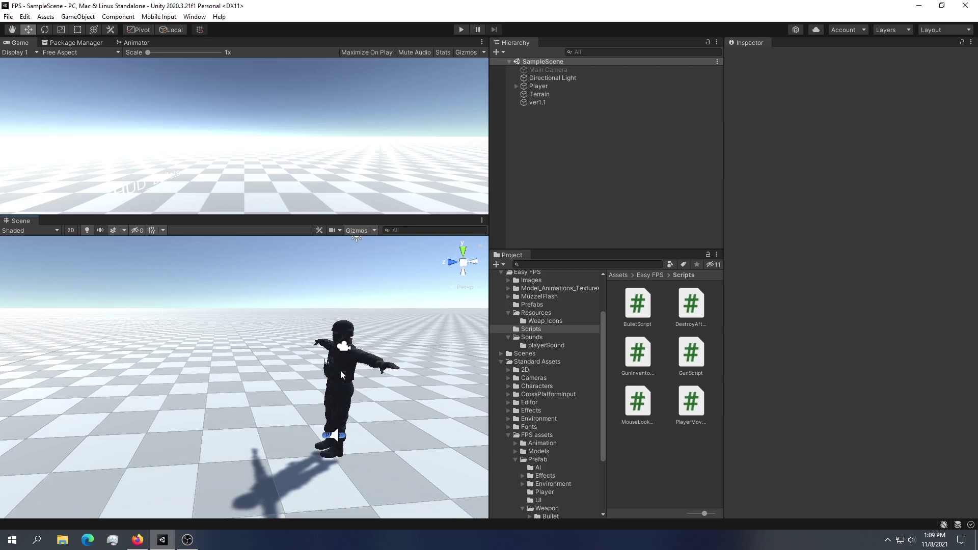
{"action": "right_click_drag", "start_coordinate": [340, 374], "coordinate": [273, 284]}
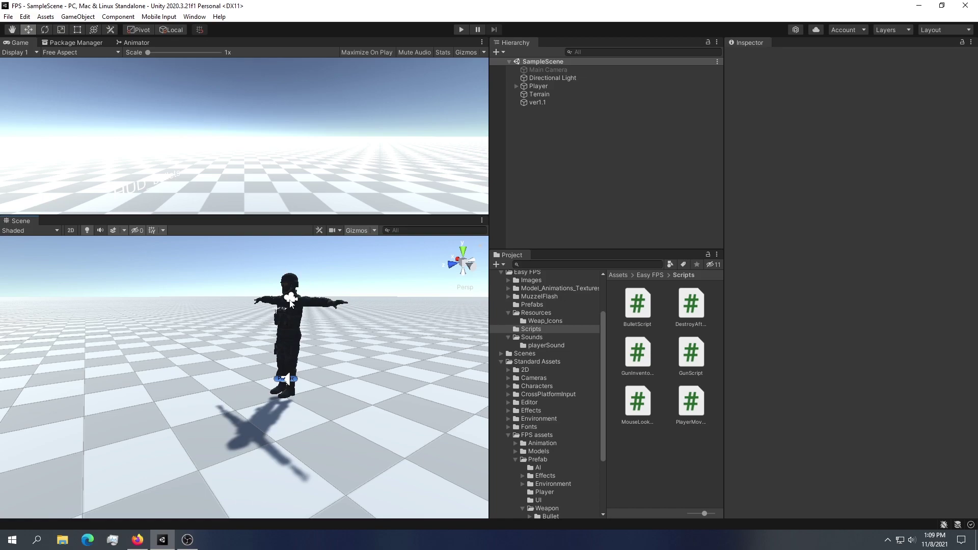
{"action": "right_click_drag", "start_coordinate": [288, 288], "coordinate": [317, 301]}
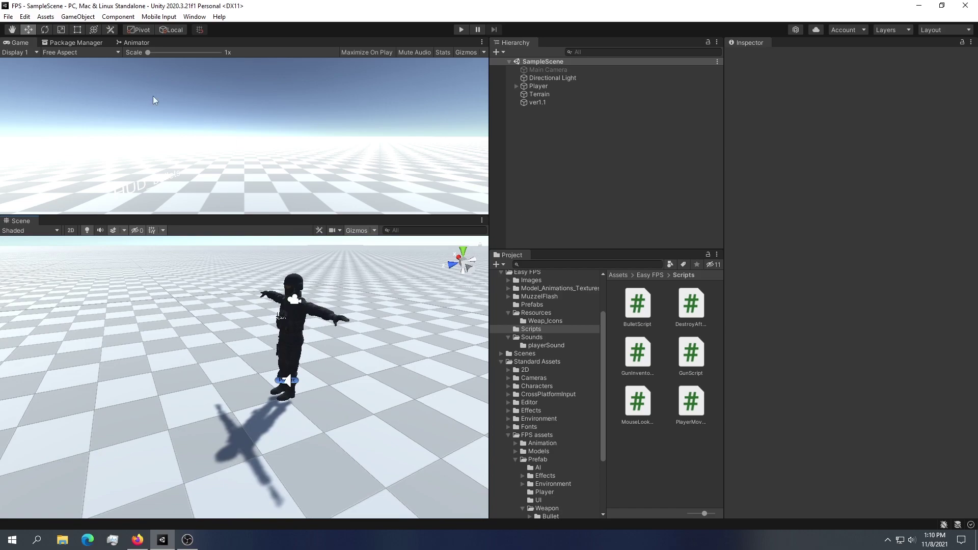
Step: Run SampleScene in Play mode with the Game view set to 16:9 Aspect and maximized
{"action": "left_click", "coordinate": [461, 30]}
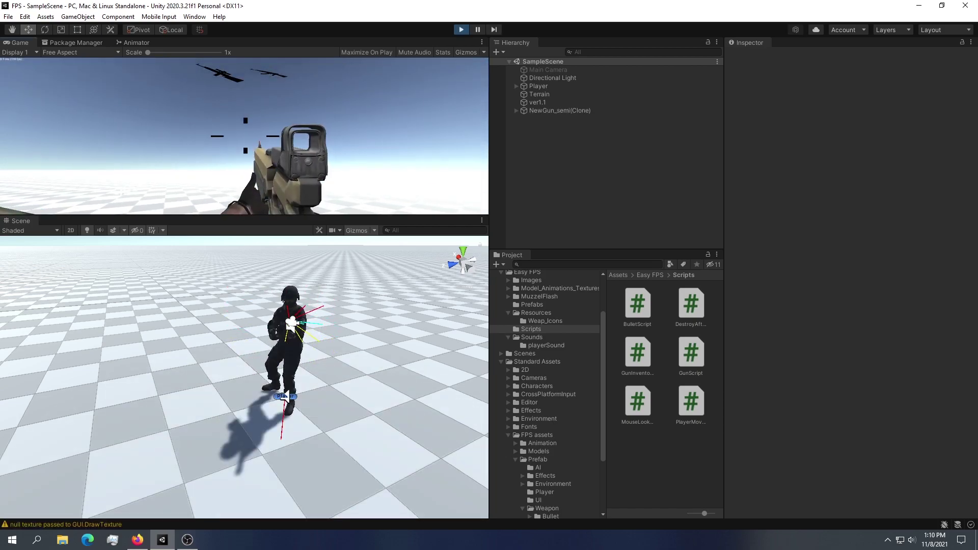
{"action": "key", "text": "Escape"}
{"action": "left_click_drag", "start_coordinate": [23, 44], "coordinate": [21, 210]}
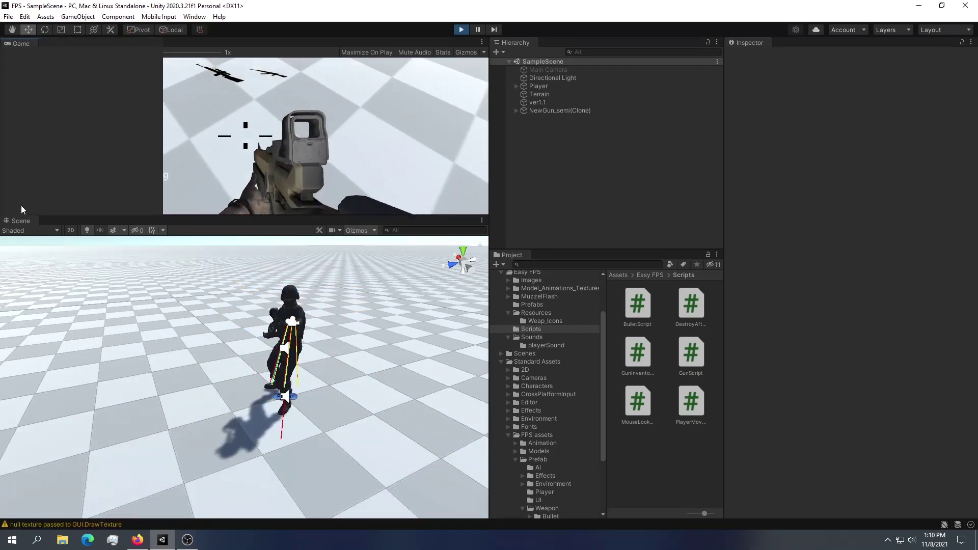
{"action": "key", "text": "shift+space"}
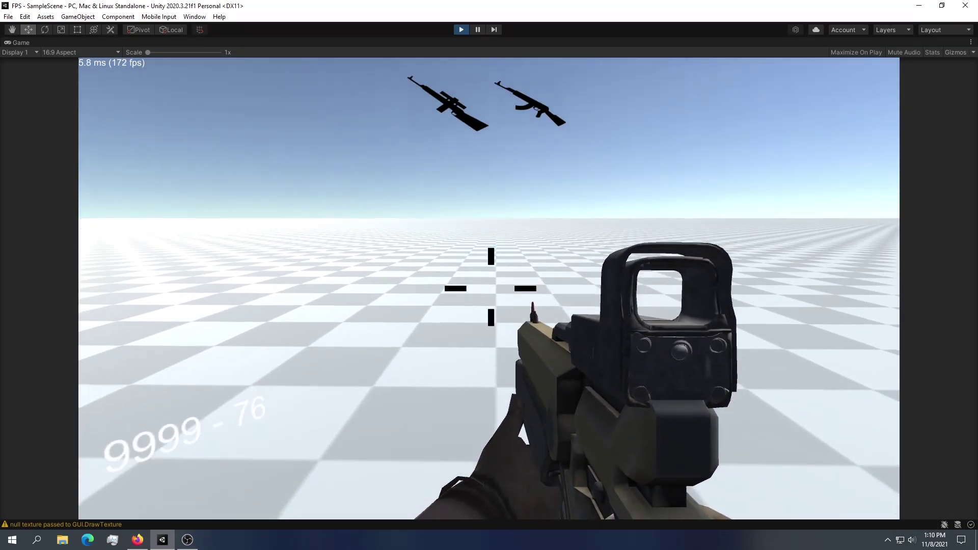
Step: Test the running game by switching to the second weapon and firing repeated shots, and end Play mode
{"action": "key", "text": "2"}
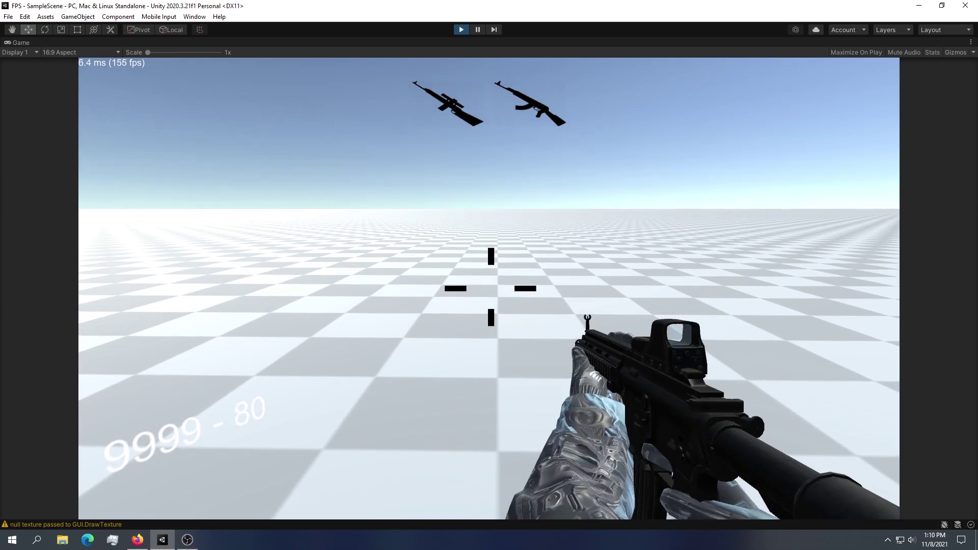
{"action": "left_click", "coordinate": [490, 288]}
{"action": "left_click", "coordinate": [491, 288]}
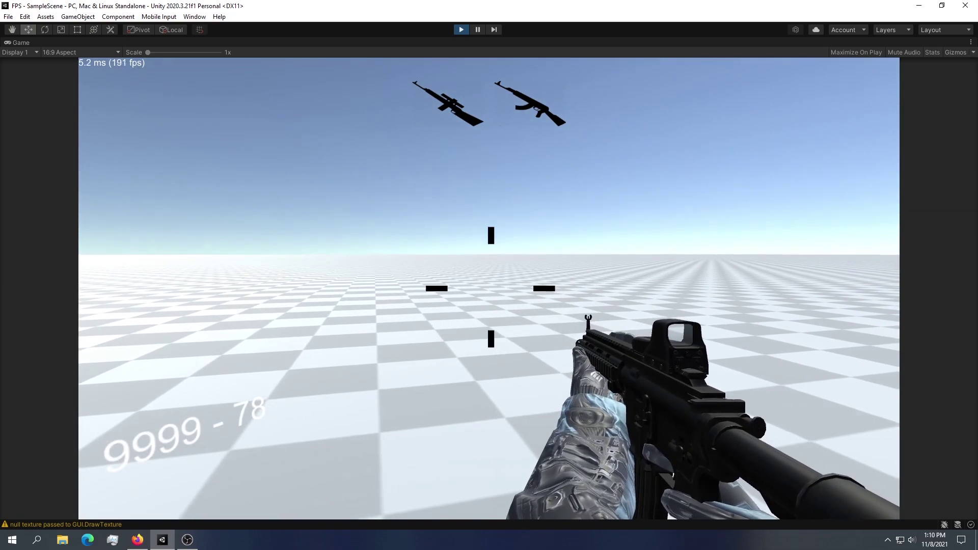
{"action": "left_click", "coordinate": [490, 289]}
{"action": "left_click", "coordinate": [490, 288]}
{"action": "left_click", "coordinate": [491, 288]}
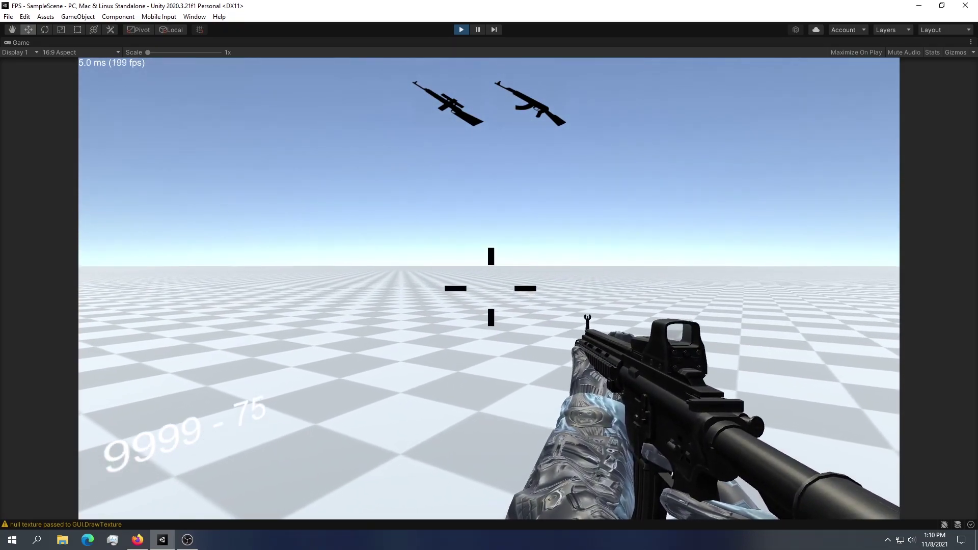
{"action": "left_click", "coordinate": [489, 289]}
{"action": "left_click", "coordinate": [490, 288]}
{"action": "left_click", "coordinate": [490, 288]}
{"action": "left_click", "coordinate": [490, 288]}
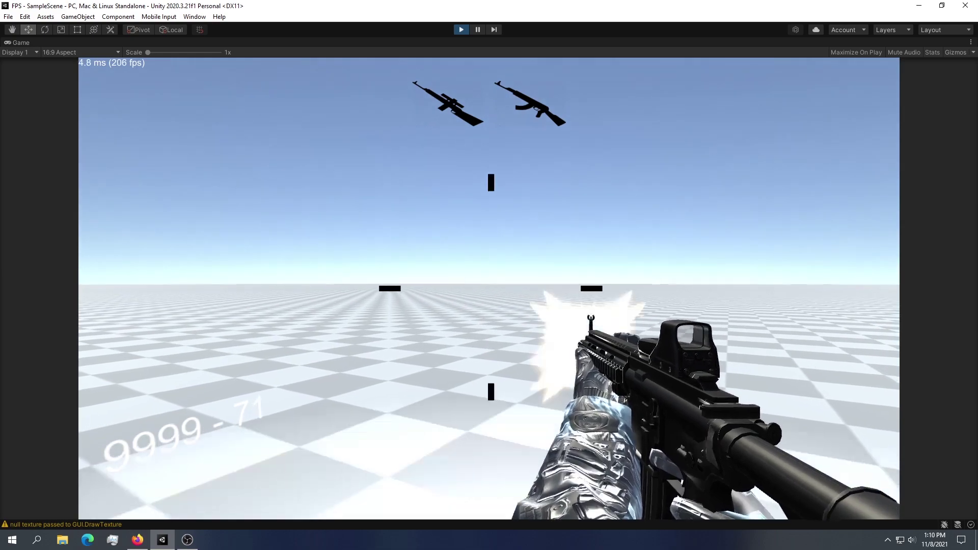
{"action": "left_click", "coordinate": [490, 288]}
{"action": "left_click", "coordinate": [491, 289]}
{"action": "left_click", "coordinate": [490, 288]}
{"action": "left_click", "coordinate": [490, 288]}
{"action": "left_click", "coordinate": [491, 289]}
{"action": "left_click", "coordinate": [490, 288]}
{"action": "left_click", "coordinate": [491, 288]}
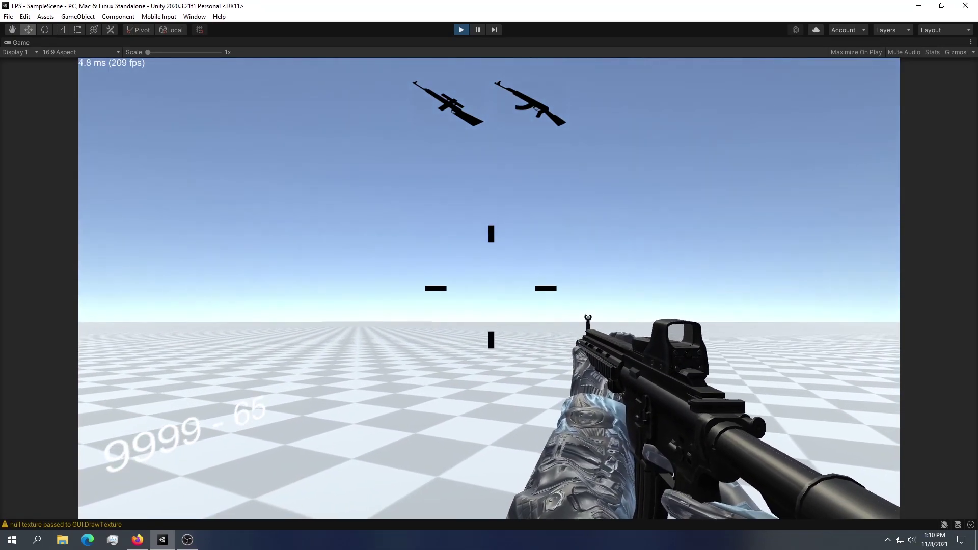
{"action": "left_click", "coordinate": [490, 288]}
{"action": "left_click", "coordinate": [491, 288]}
{"action": "left_click", "coordinate": [490, 289]}
{"action": "left_click", "coordinate": [491, 288]}
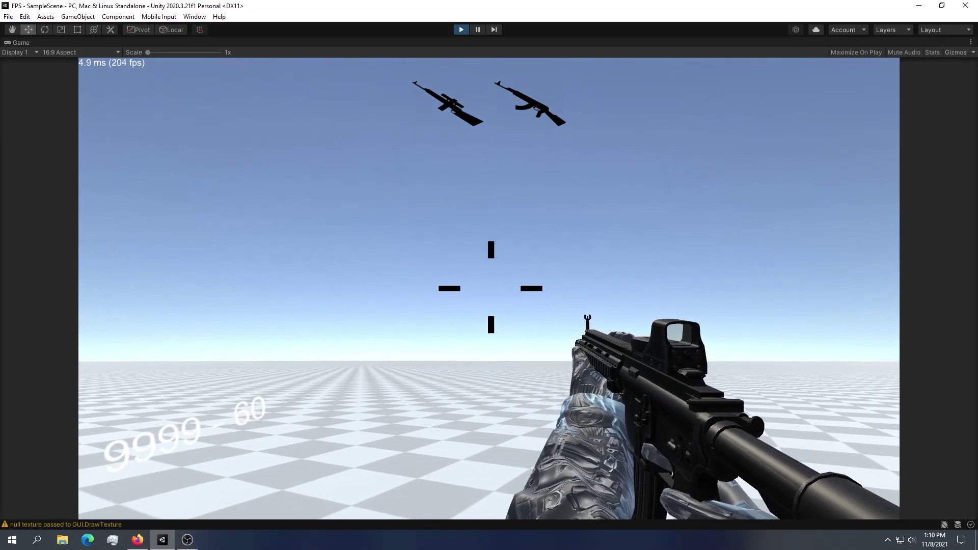
{"action": "left_click", "coordinate": [490, 288]}
{"action": "left_click", "coordinate": [491, 288]}
{"action": "left_click", "coordinate": [491, 288]}
{"action": "left_click", "coordinate": [490, 288]}
{"action": "left_click", "coordinate": [491, 289]}
{"action": "left_click", "coordinate": [491, 288]}
{"action": "left_click", "coordinate": [490, 288]}
{"action": "left_click", "coordinate": [491, 288]}
{"action": "left_click", "coordinate": [490, 288]}
{"action": "left_click", "coordinate": [491, 288]}
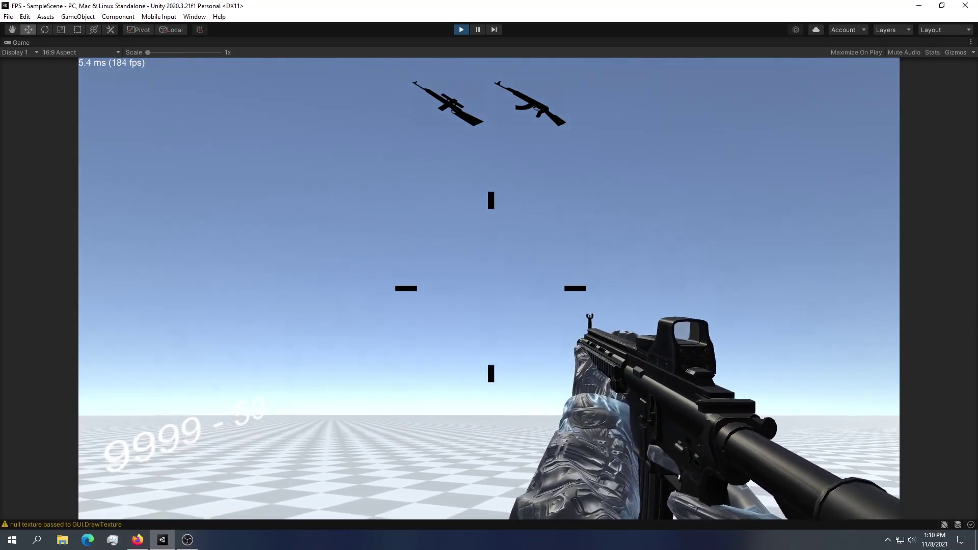
{"action": "left_click", "coordinate": [490, 289]}
{"action": "left_click", "coordinate": [491, 288]}
{"action": "left_click", "coordinate": [491, 288]}
{"action": "left_click", "coordinate": [490, 288]}
{"action": "key", "text": "ctrl+p"}
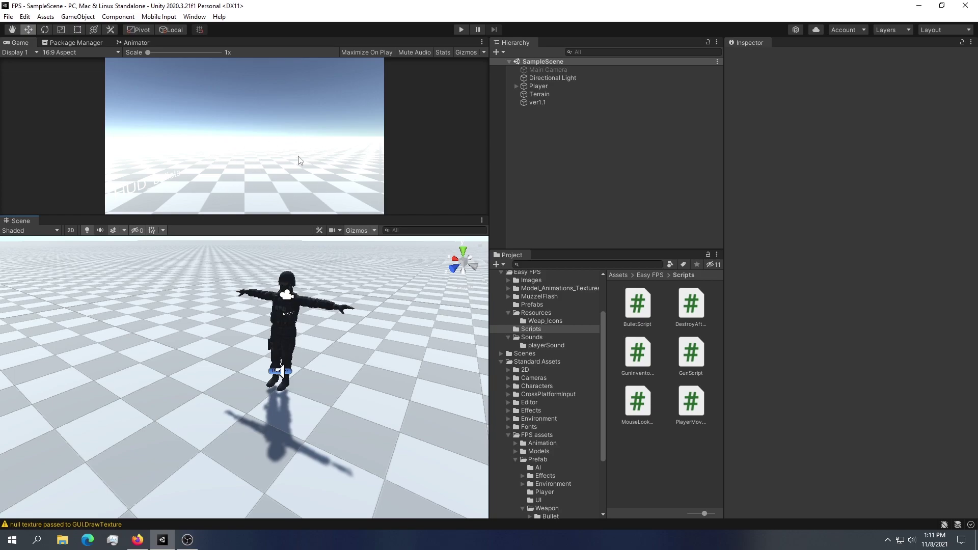
Step: Switch to the browser and review the Easy FPS package page on the Unity Asset Store, including its web address
{"action": "left_click", "coordinate": [137, 539]}
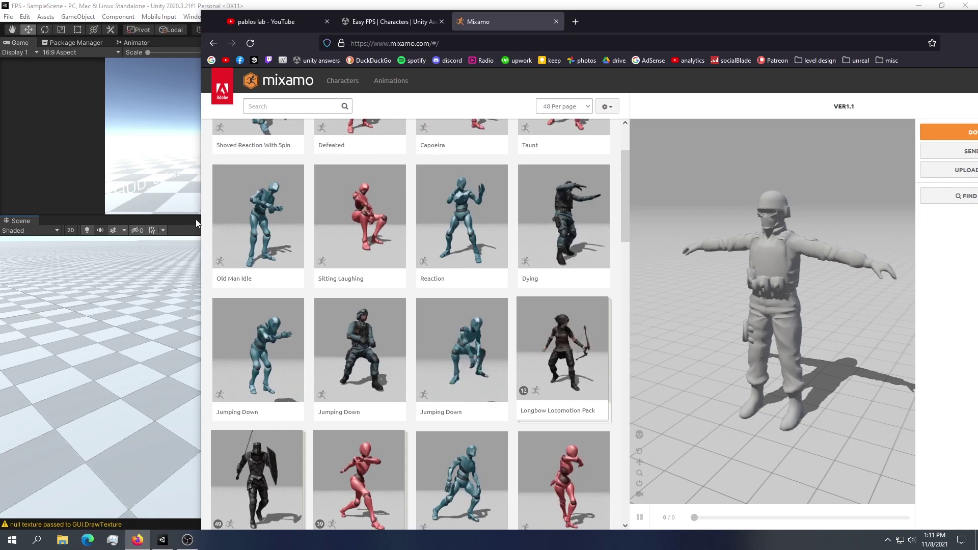
{"action": "left_click", "coordinate": [371, 22]}
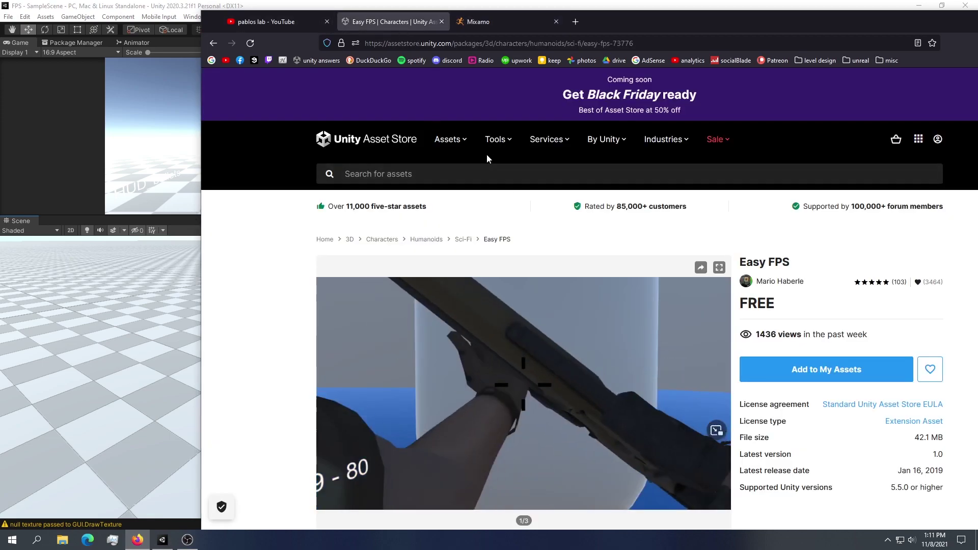
{"action": "scroll", "coordinate": [787, 154], "scroll_direction": "down", "scroll_amount": 4}
{"action": "scroll", "coordinate": [785, 168], "scroll_direction": "up", "scroll_amount": 4}
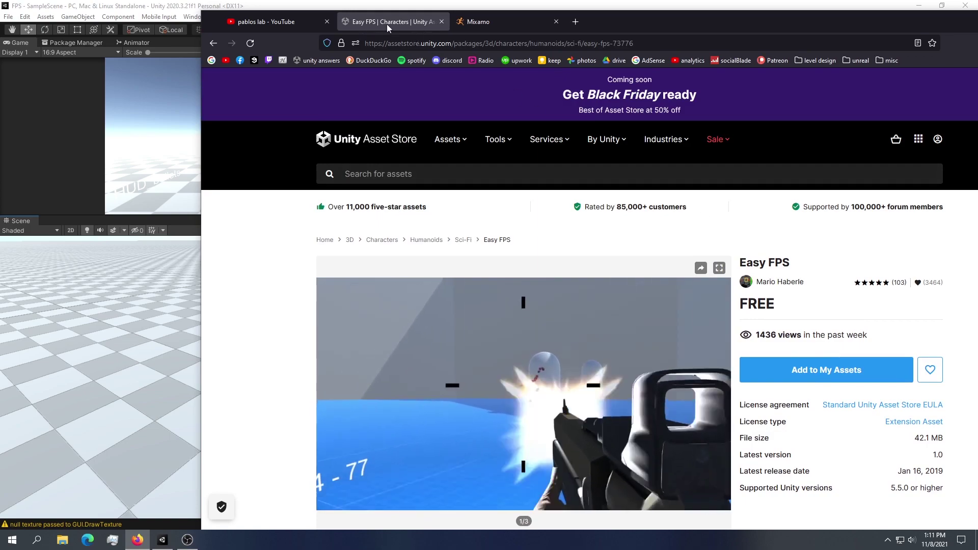
{"action": "left_click", "coordinate": [417, 42]}
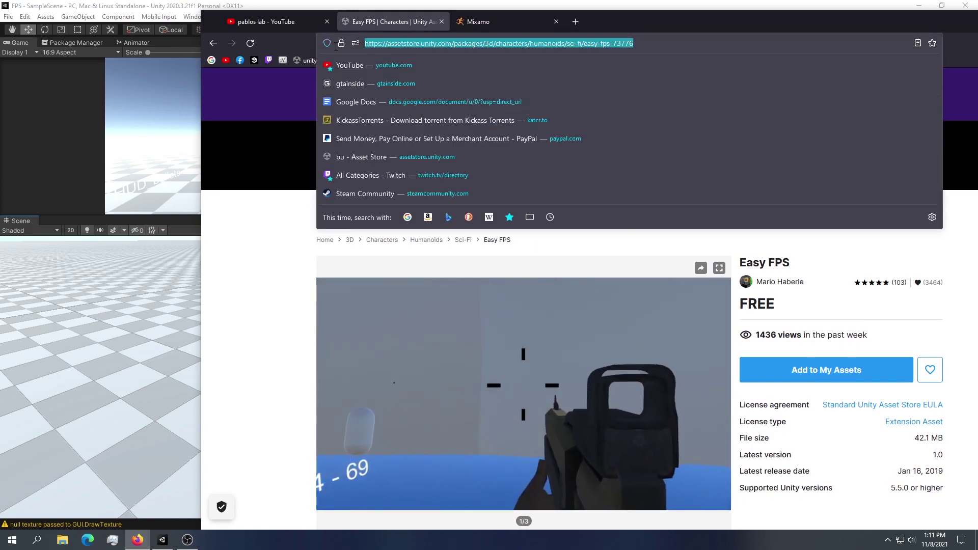
{"action": "key", "text": "Escape"}
Step: Return to Unity and collapse the Standard Assets folder in the project's folder tree
{"action": "key", "text": "alt+Tab"}
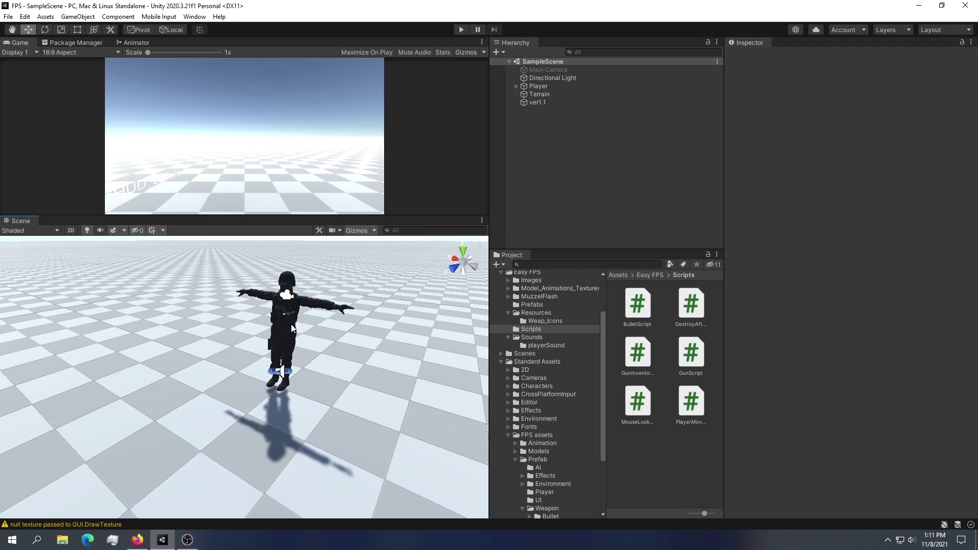
{"action": "left_click_drag", "start_coordinate": [292, 328], "coordinate": [286, 290], "text": "alt"}
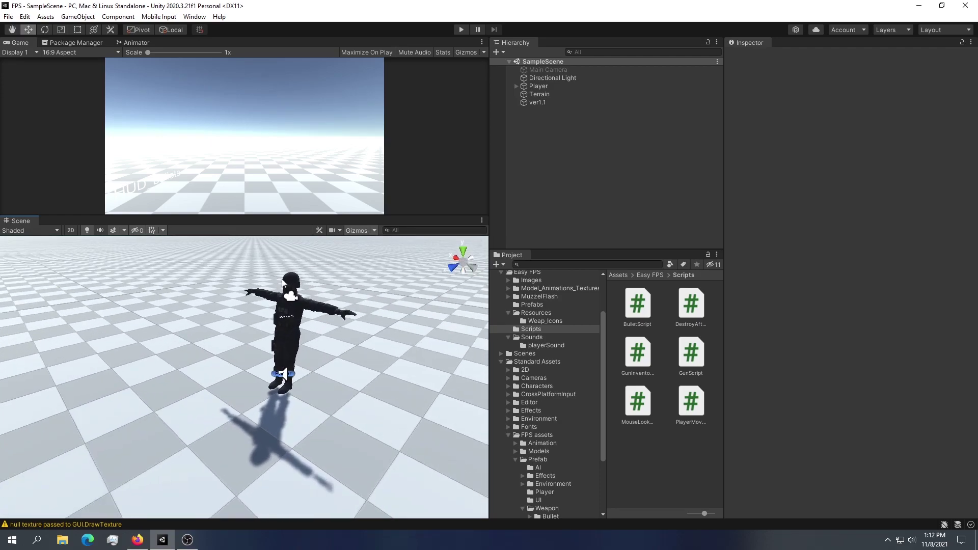
{"action": "left_click", "coordinate": [502, 362]}
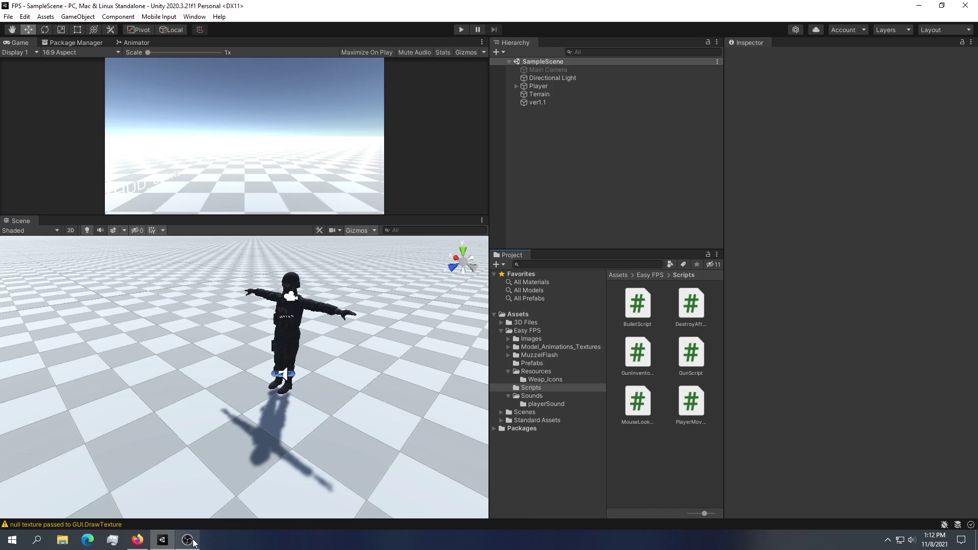
Step: Switch to the Mixamo page in the browser and search the animations for "rifle"
{"action": "left_click", "coordinate": [137, 540]}
{"action": "left_click", "coordinate": [479, 22]}
{"action": "scroll", "coordinate": [462, 192], "scroll_direction": "up", "scroll_amount": 2}
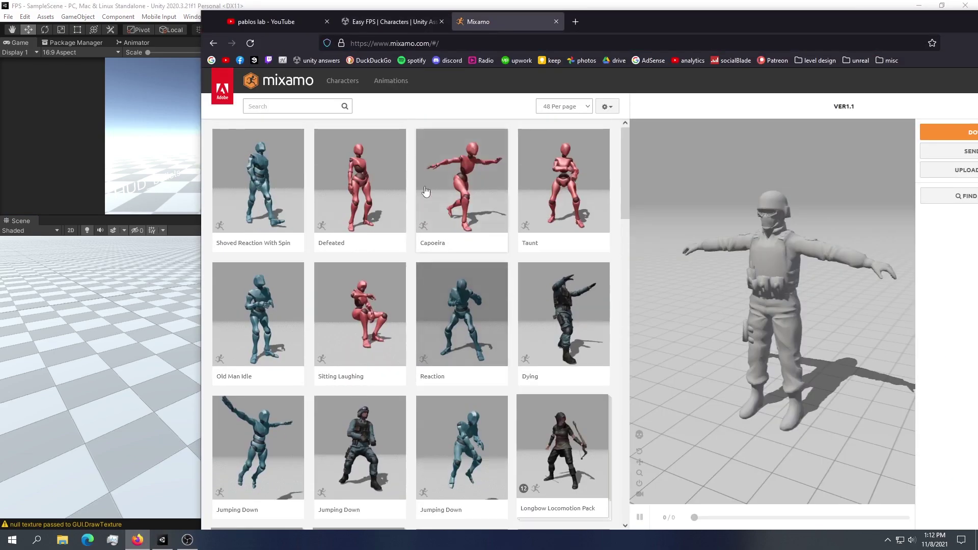
{"action": "left_click", "coordinate": [323, 107]}
{"action": "type", "text": "rifle"}
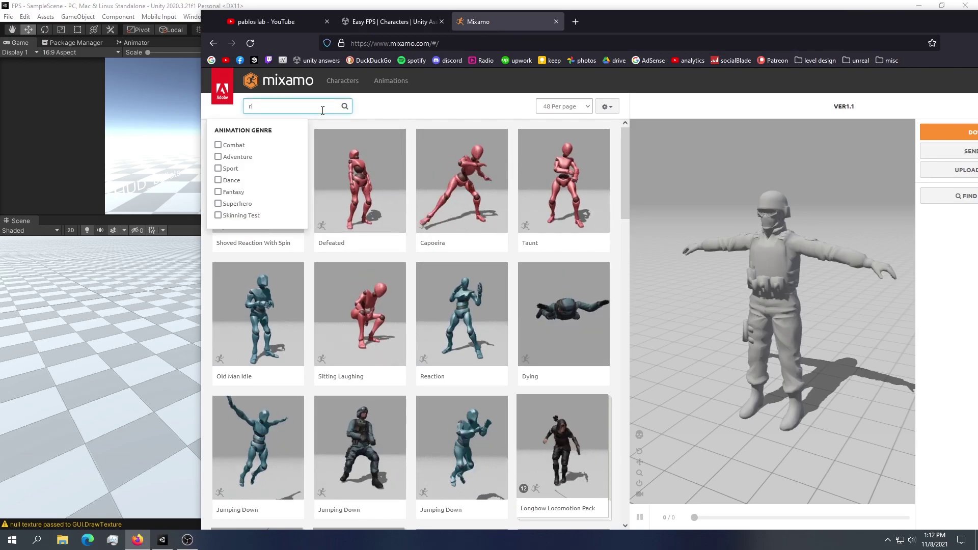
{"action": "key", "text": "Return"}
Step: Find the Rifle 8-Way Locomotion Pack with a "rifle locomotion" search, apply it to the ver1.1 character and start its download
{"action": "scroll", "coordinate": [463, 285], "scroll_direction": "down", "scroll_amount": 10}
{"action": "scroll", "coordinate": [462, 289], "scroll_direction": "down", "scroll_amount": 10}
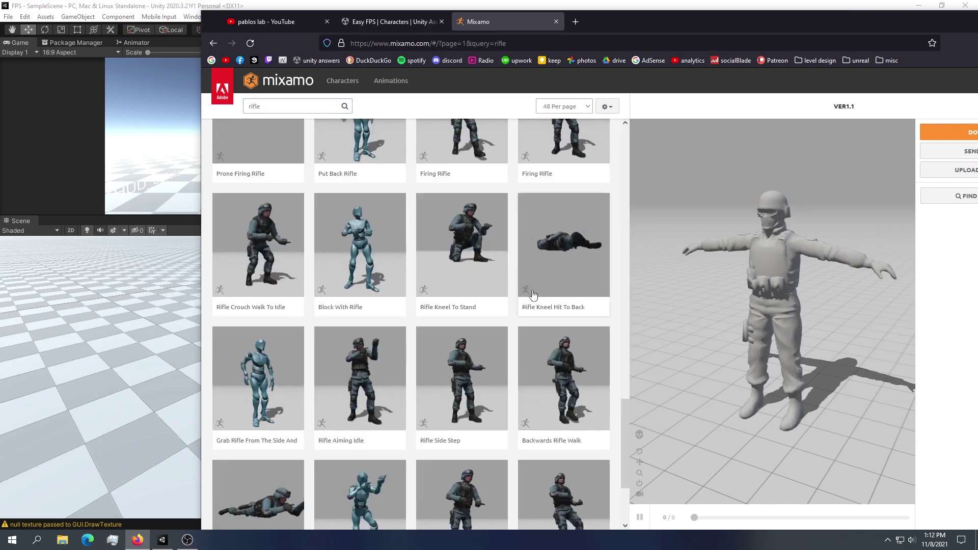
{"action": "left_click", "coordinate": [244, 277]}
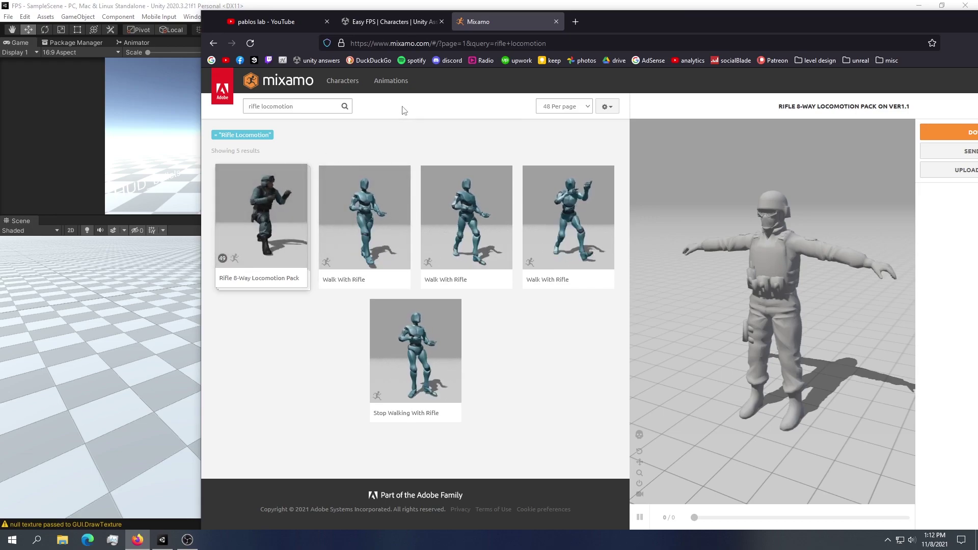
{"action": "left_click", "coordinate": [951, 132]}
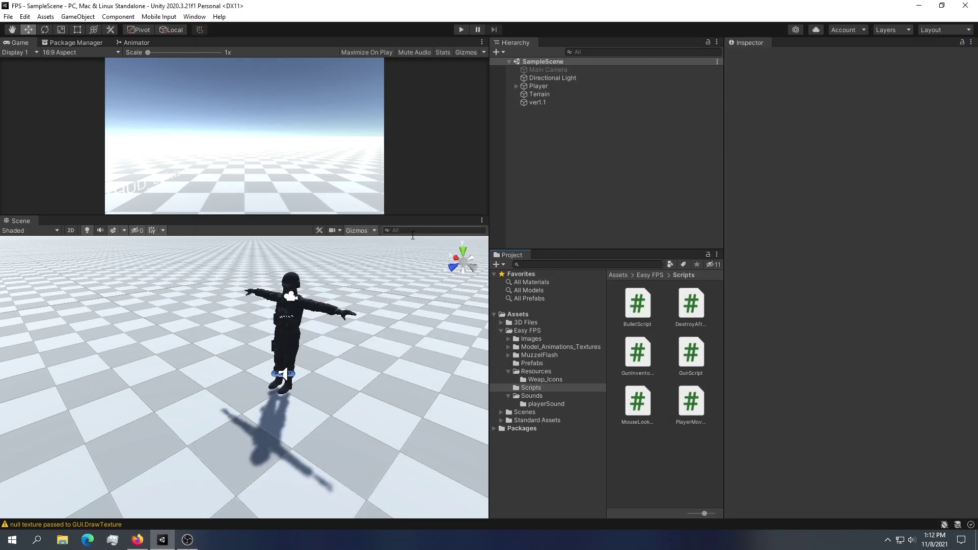
Step: Back in Unity, look through the Standard Assets subfolders and open the demo scene _scene from the Easy FPS folder
{"action": "left_click", "coordinate": [501, 330]}
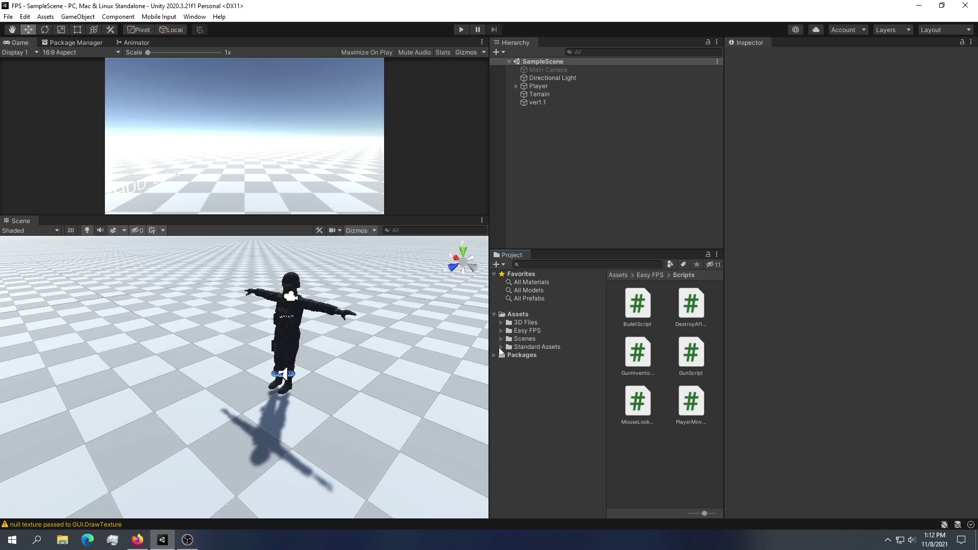
{"action": "left_click", "coordinate": [501, 347]}
{"action": "left_click", "coordinate": [508, 420]}
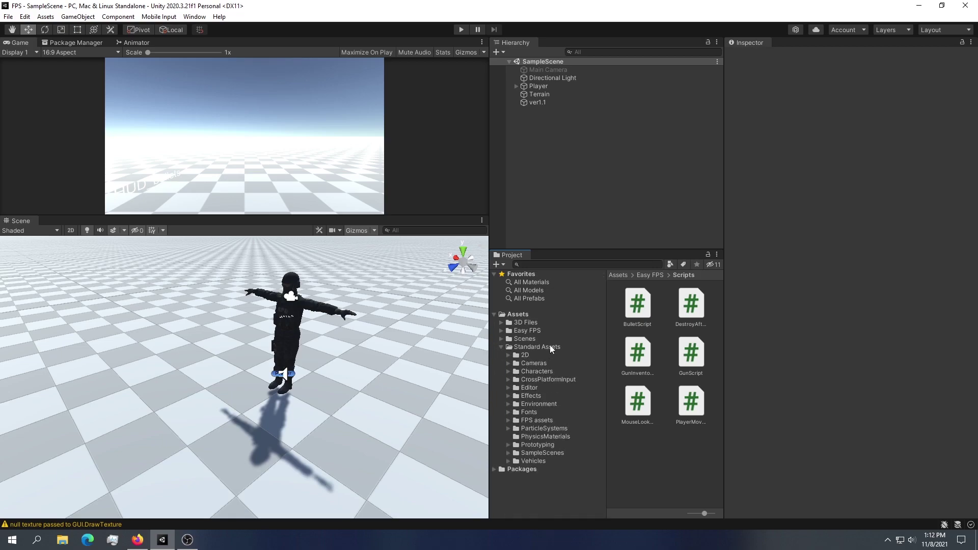
{"action": "left_click", "coordinate": [500, 347]}
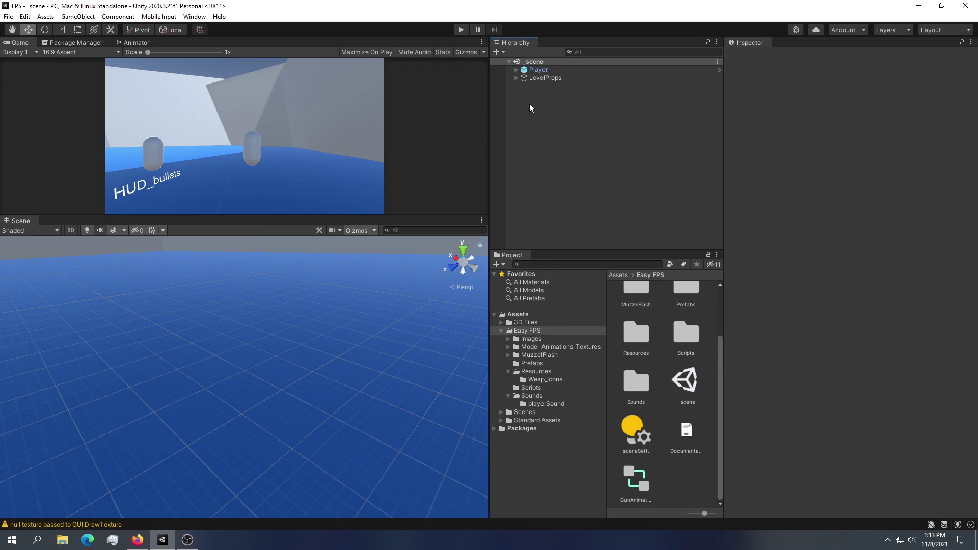
Step: Playtest the Easy FPS demo scene by switching weapons and firing several shots, and end Play mode
{"action": "left_click", "coordinate": [463, 29]}
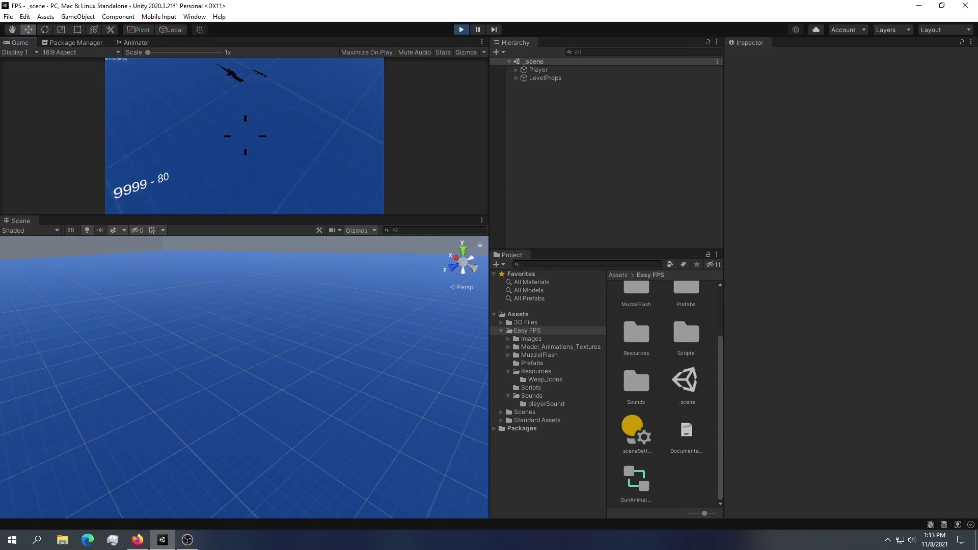
{"action": "key", "text": "2"}
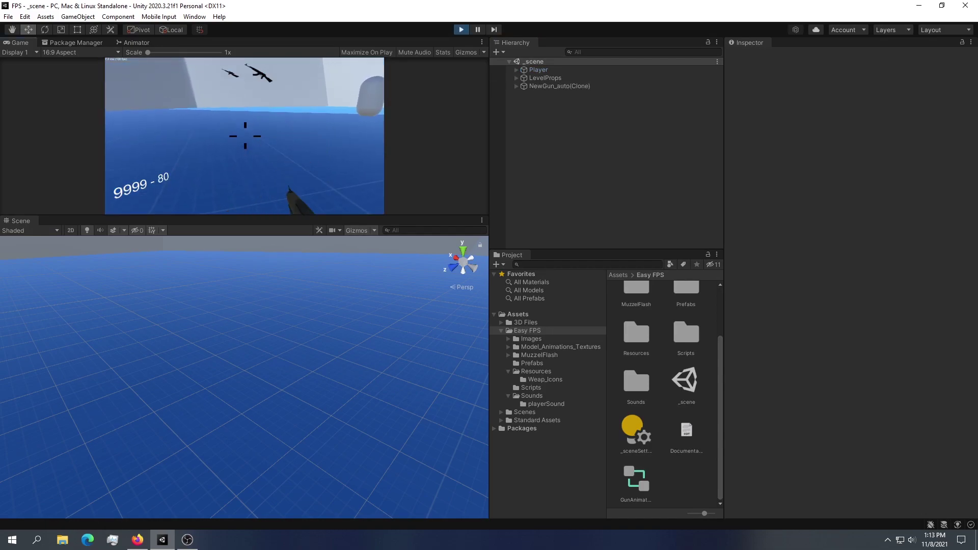
{"action": "scroll", "coordinate": [245, 136], "scroll_direction": "up", "scroll_amount": 1}
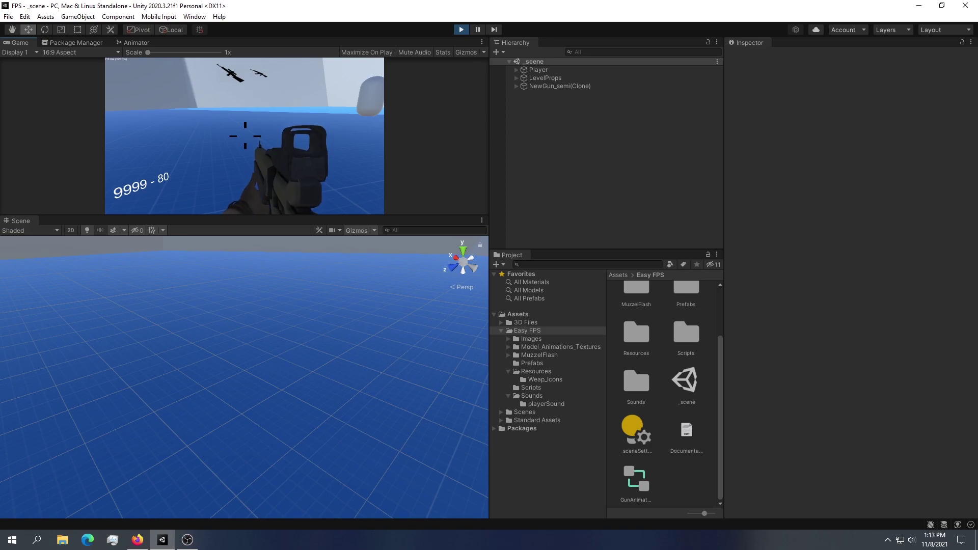
{"action": "left_click", "coordinate": [245, 136]}
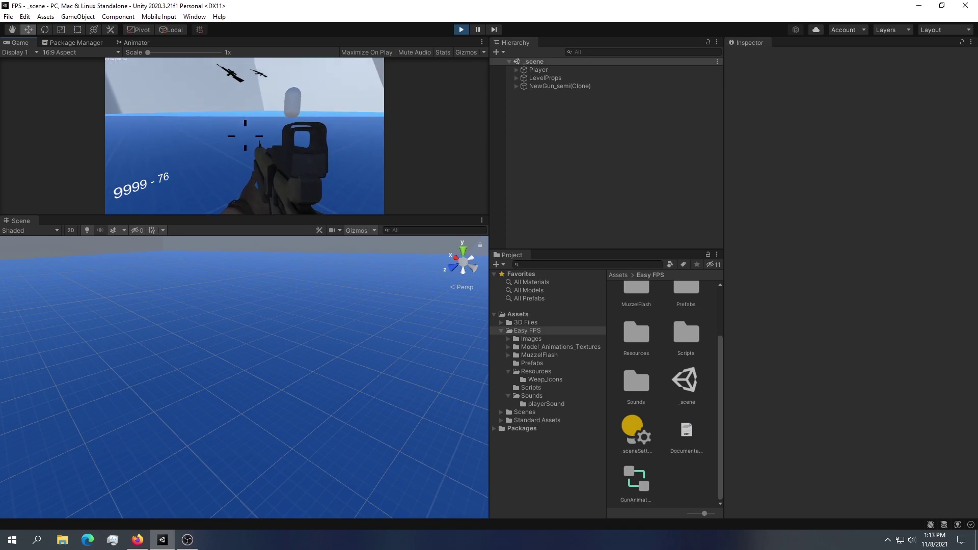
{"action": "left_click", "coordinate": [245, 136]}
{"action": "left_click", "coordinate": [245, 136]}
{"action": "key", "text": "Escape"}
{"action": "left_click", "coordinate": [461, 29]}
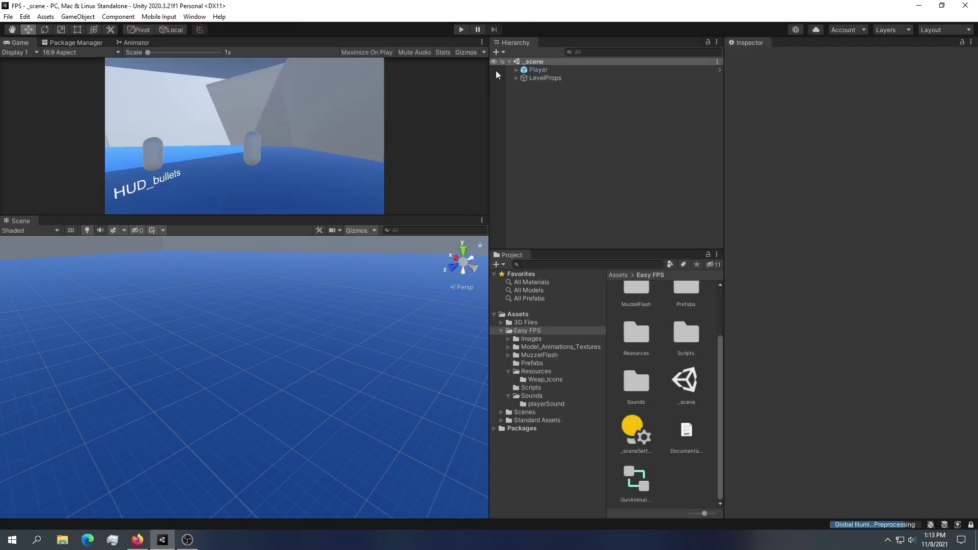
Step: Examine the guns listed in the Player's Gun Inventory and list the gun prefabs in the Easy FPS Resources folder
{"action": "left_click", "coordinate": [553, 69]}
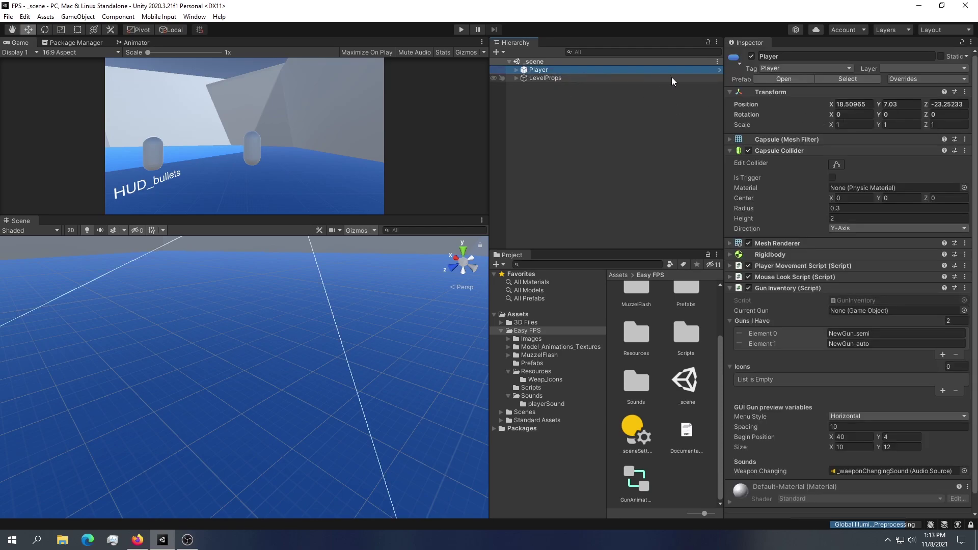
{"action": "left_click", "coordinate": [773, 150]}
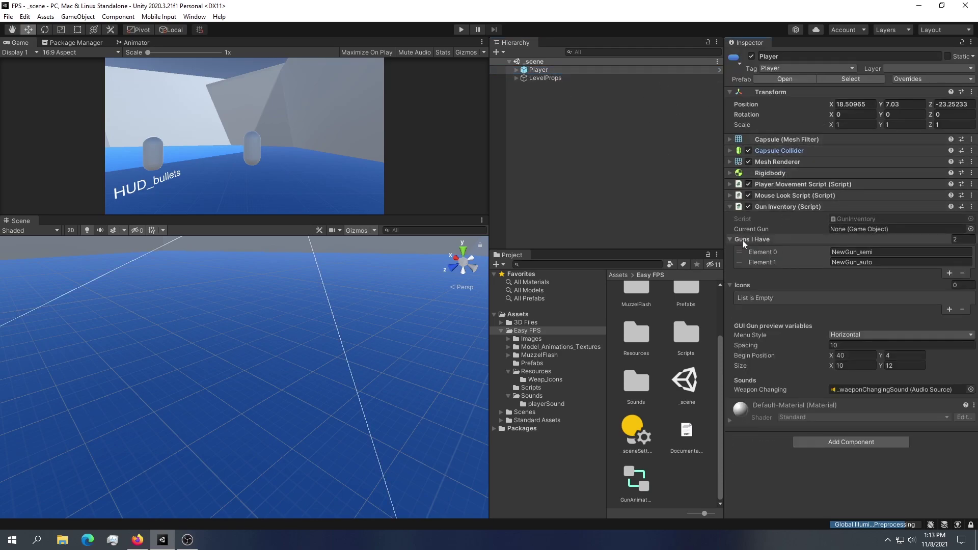
{"action": "left_click", "coordinate": [866, 252]}
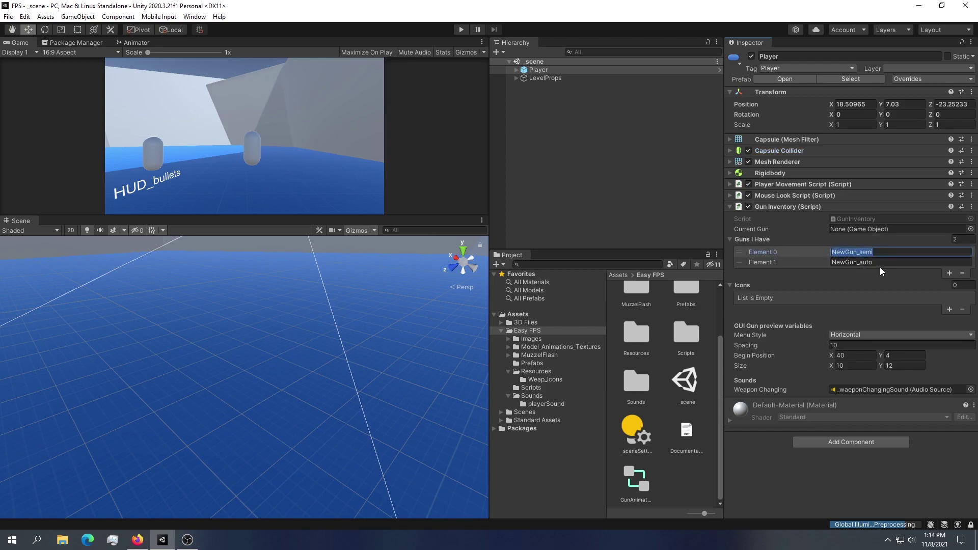
{"action": "left_click", "coordinate": [535, 371]}
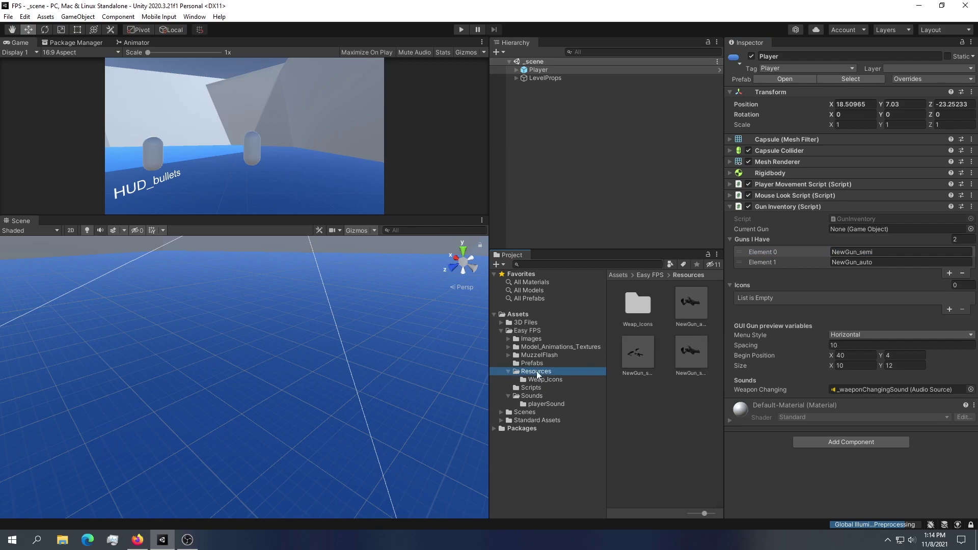
{"action": "left_click_drag", "start_coordinate": [705, 514], "coordinate": [687, 514]}
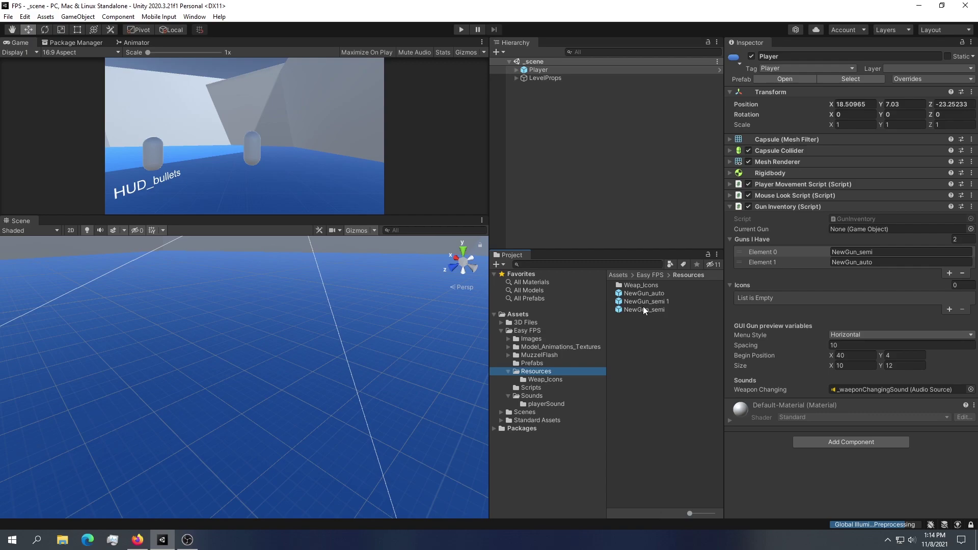
Step: Open the NewGun_semi 1 prefab from the Resources folder and examine its rifle and arms from several angles
{"action": "left_click", "coordinate": [666, 310]}
{"action": "left_click", "coordinate": [659, 302]}
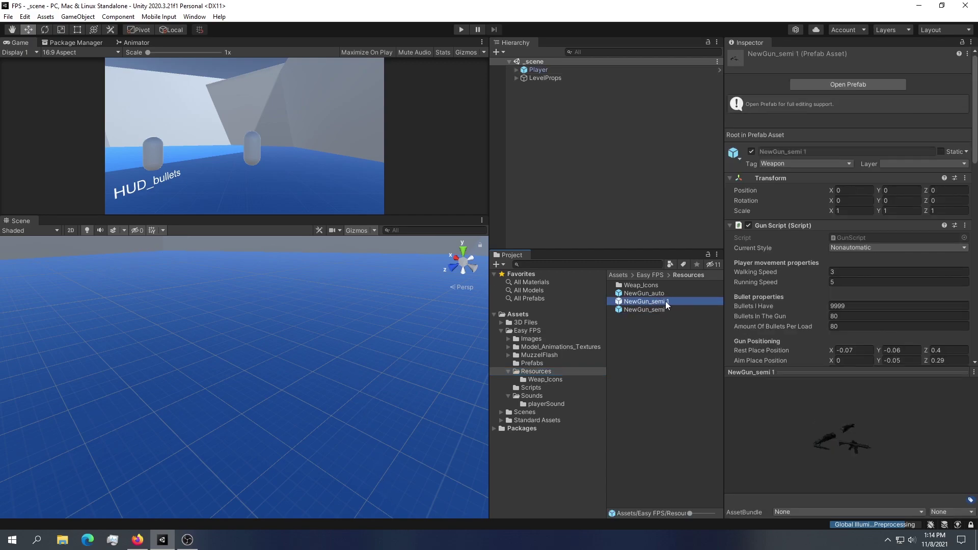
{"action": "double_click", "coordinate": [660, 302]}
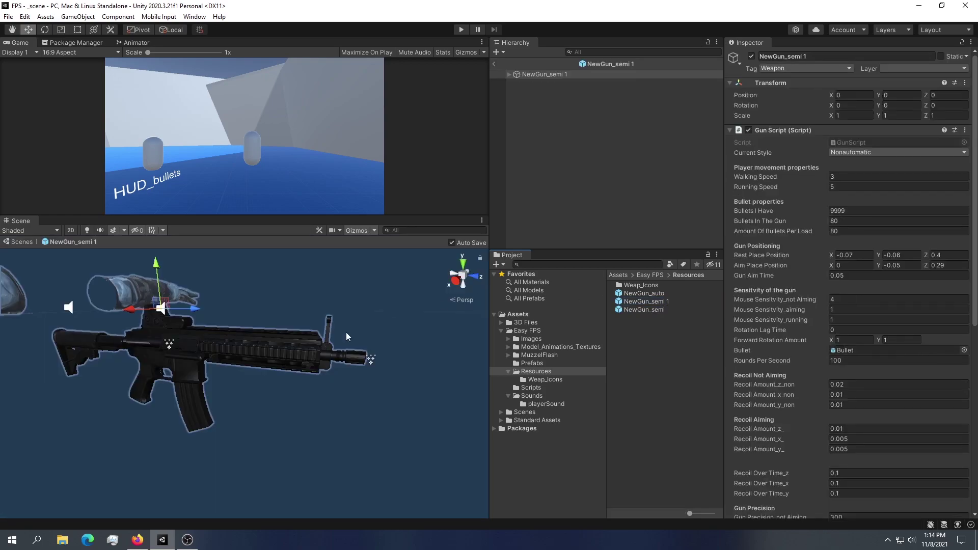
{"action": "left_click_drag", "start_coordinate": [310, 309], "coordinate": [349, 340], "text": "alt"}
{"action": "scroll", "coordinate": [281, 345], "scroll_direction": "down", "scroll_amount": 5}
{"action": "left_click_drag", "start_coordinate": [275, 346], "coordinate": [183, 350], "text": "alt"}
{"action": "scroll", "coordinate": [308, 350], "scroll_direction": "up", "scroll_amount": 6}
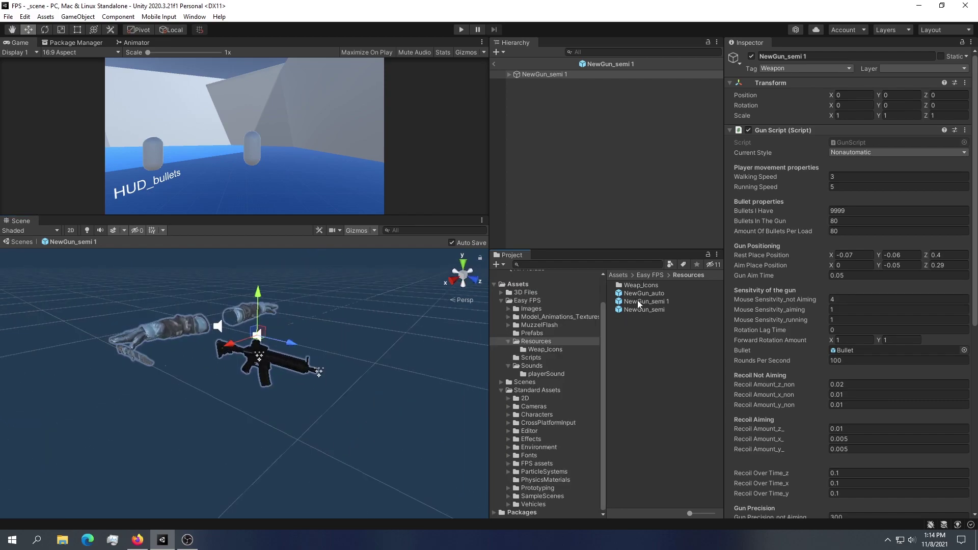
{"action": "left_click", "coordinate": [639, 301]}
{"action": "left_click", "coordinate": [663, 340]}
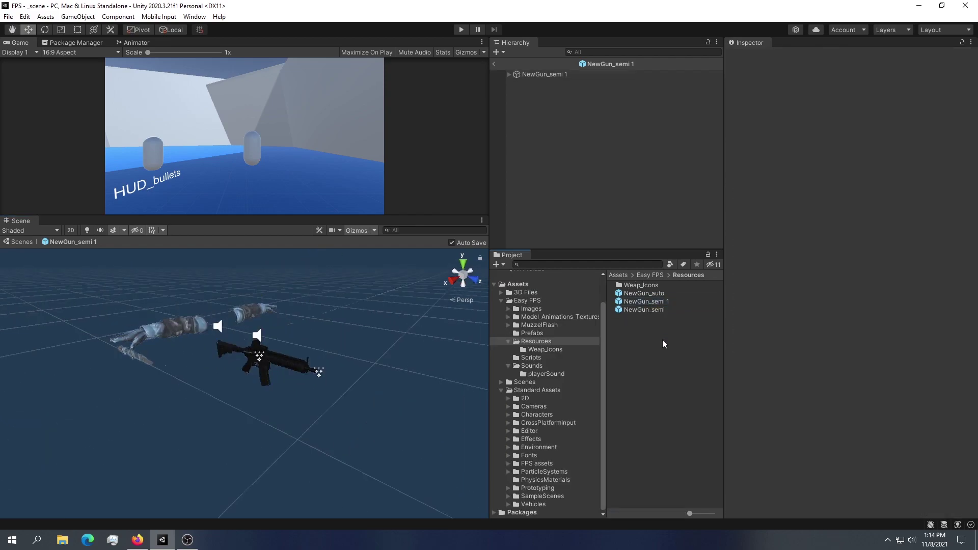
Step: Duplicate the NewGun_auto prefab in the Resources folder, open the copy for editing and bring its gun model into view
{"action": "left_click", "coordinate": [655, 296]}
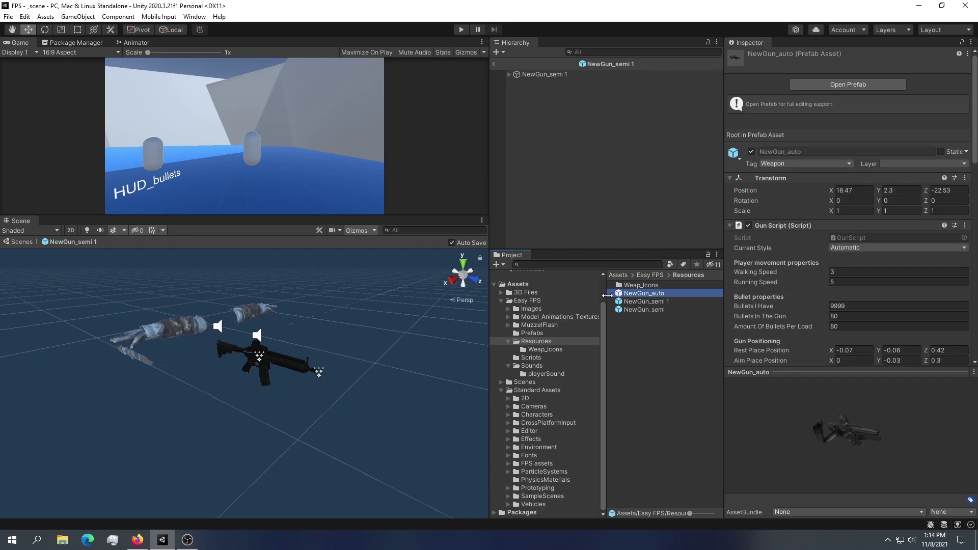
{"action": "key", "text": "ctrl+d"}
{"action": "double_click", "coordinate": [657, 294]}
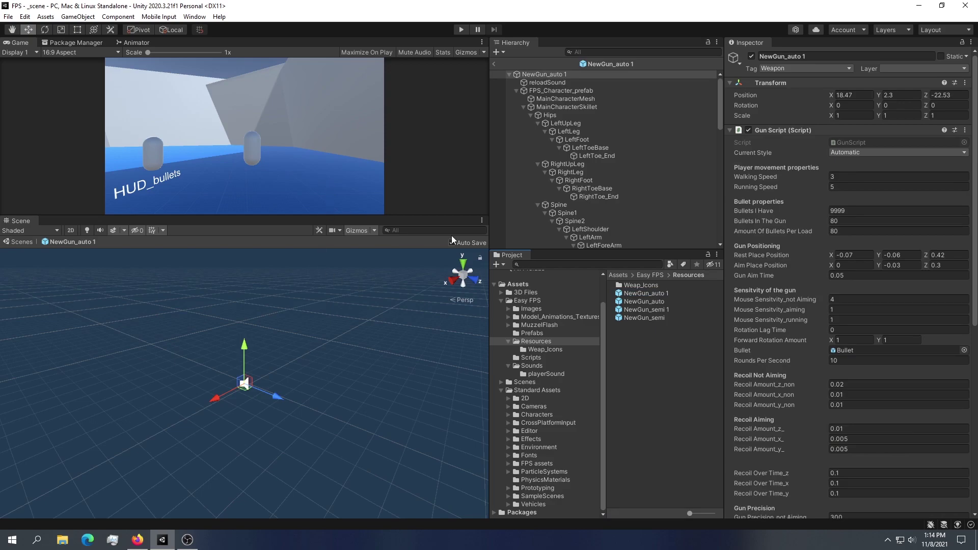
{"action": "left_click", "coordinate": [516, 91]}
{"action": "left_click", "coordinate": [546, 75]}
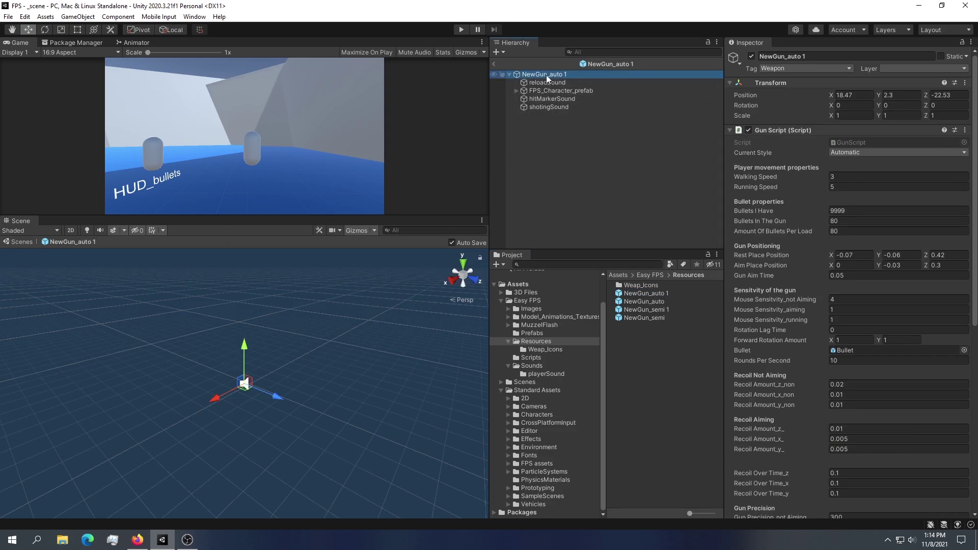
{"action": "left_click", "coordinate": [548, 99]}
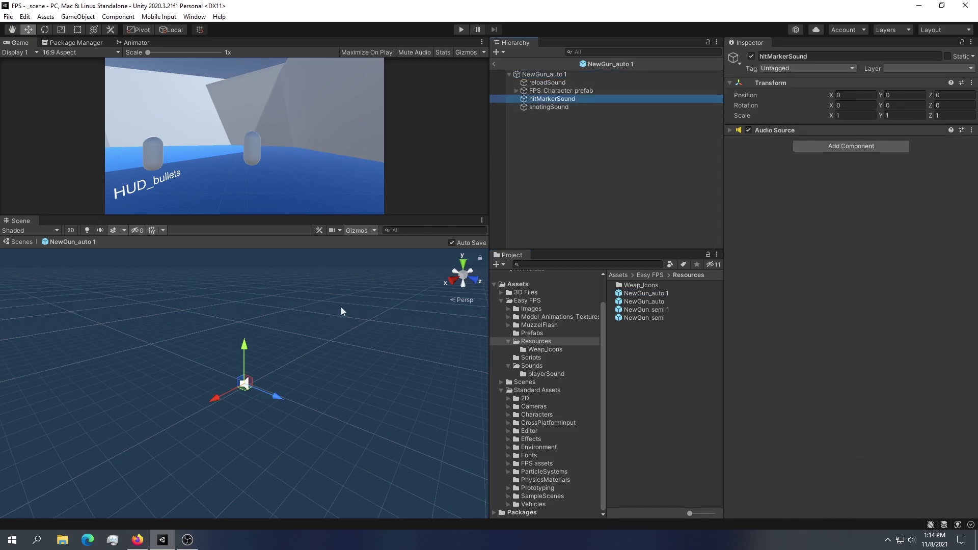
{"action": "left_click_drag", "start_coordinate": [273, 396], "coordinate": [283, 299], "text": "alt"}
{"action": "scroll", "coordinate": [283, 348], "scroll_direction": "up", "scroll_amount": 5}
{"action": "scroll", "coordinate": [283, 349], "scroll_direction": "down", "scroll_amount": 4}
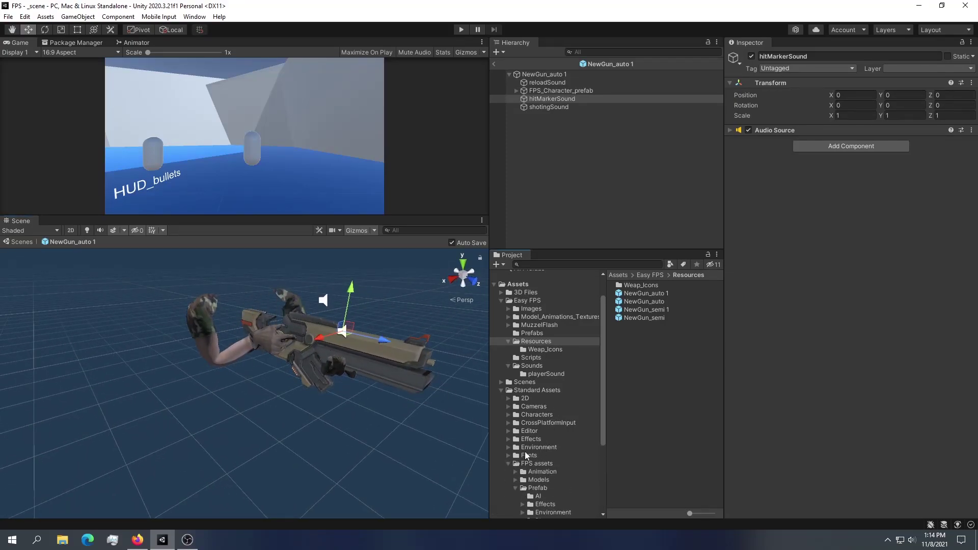
Step: Add the Pistol prefab from the FPS assets Prefab/Weapon/FPWeapon folder to the NewGun_auto 1 prefab
{"action": "left_click", "coordinate": [509, 464]}
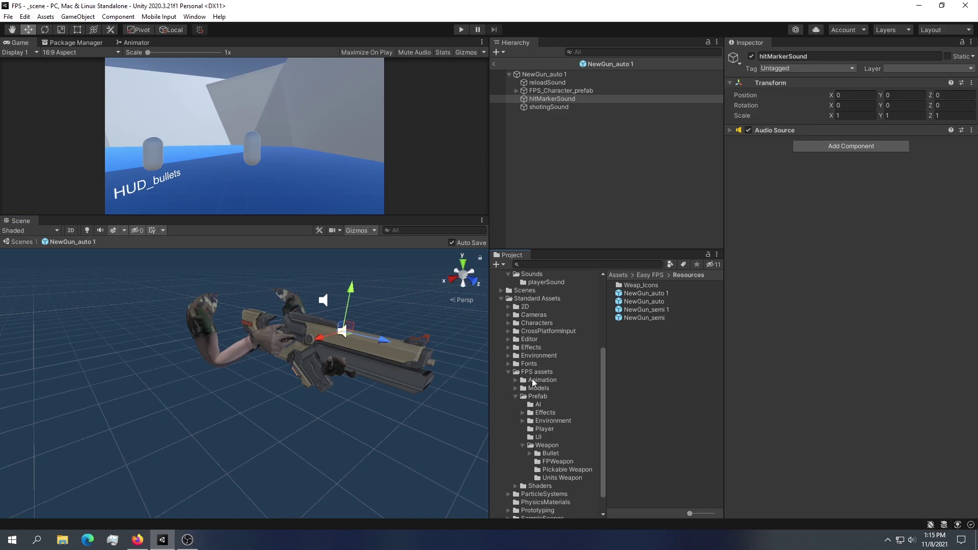
{"action": "left_click", "coordinate": [544, 445]}
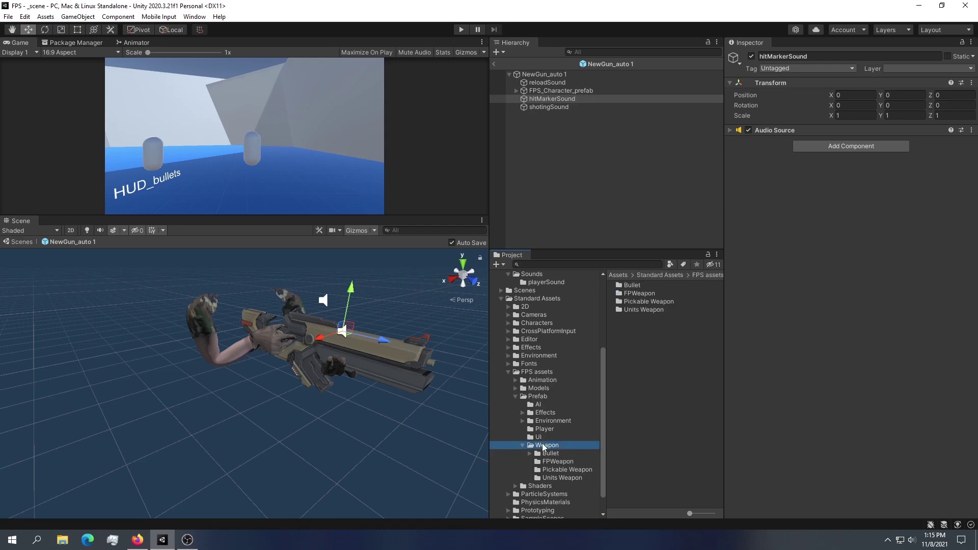
{"action": "left_click", "coordinate": [557, 462]}
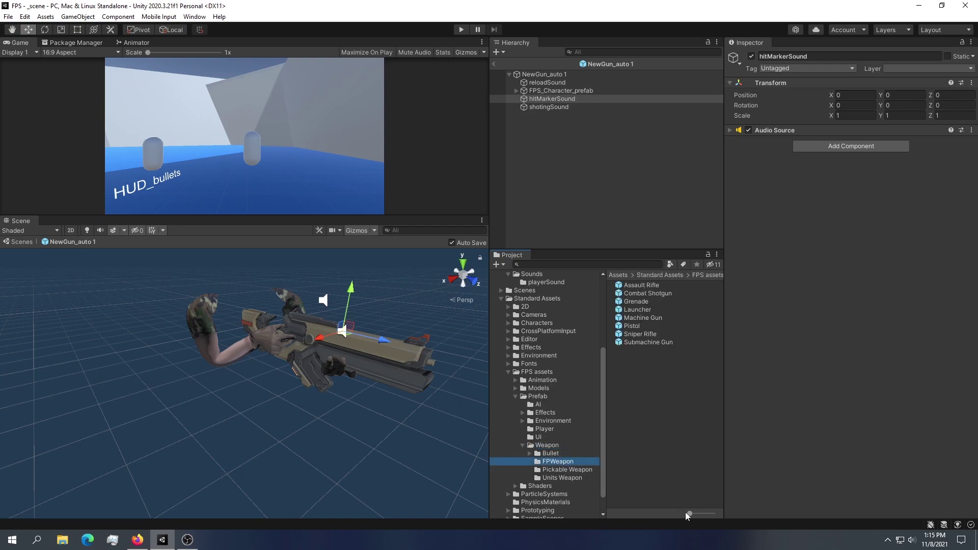
{"action": "left_click_drag", "start_coordinate": [689, 513], "coordinate": [710, 513]}
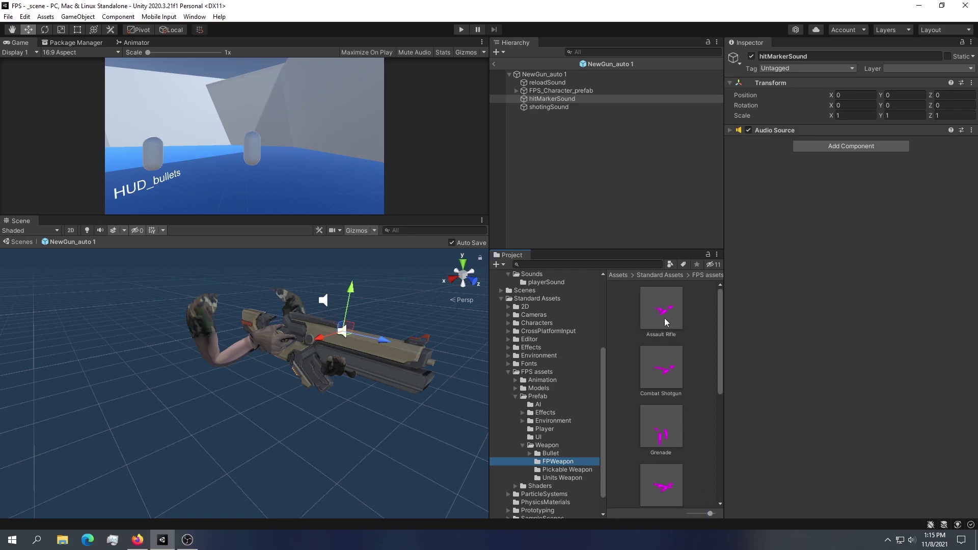
{"action": "left_click_drag", "start_coordinate": [666, 318], "coordinate": [658, 297]}
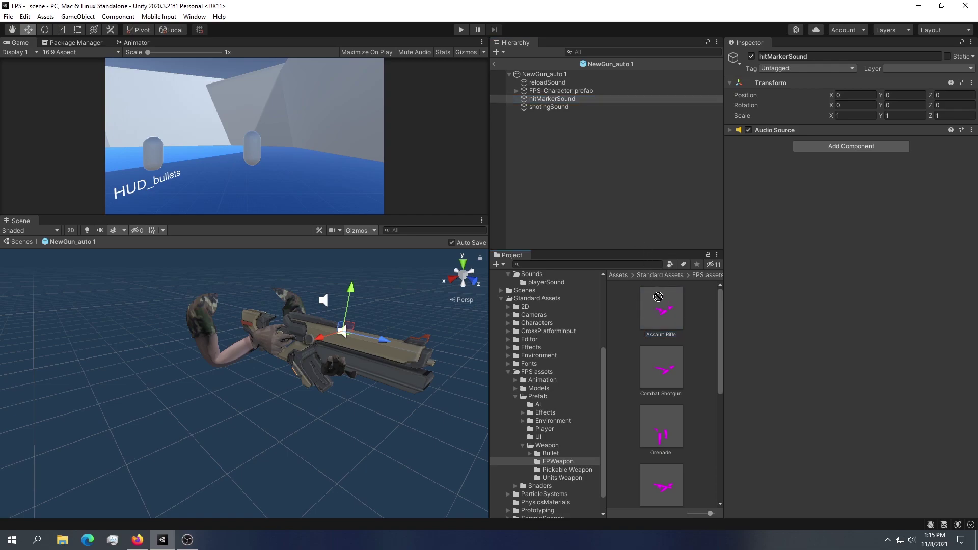
{"action": "scroll", "coordinate": [683, 320], "scroll_direction": "down", "scroll_amount": 5}
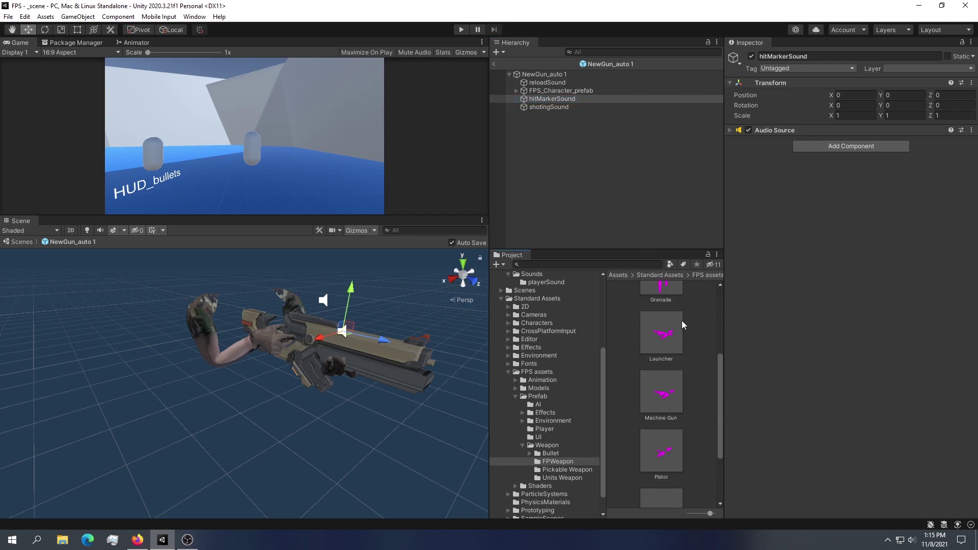
{"action": "scroll", "coordinate": [671, 336], "scroll_direction": "down", "scroll_amount": 3}
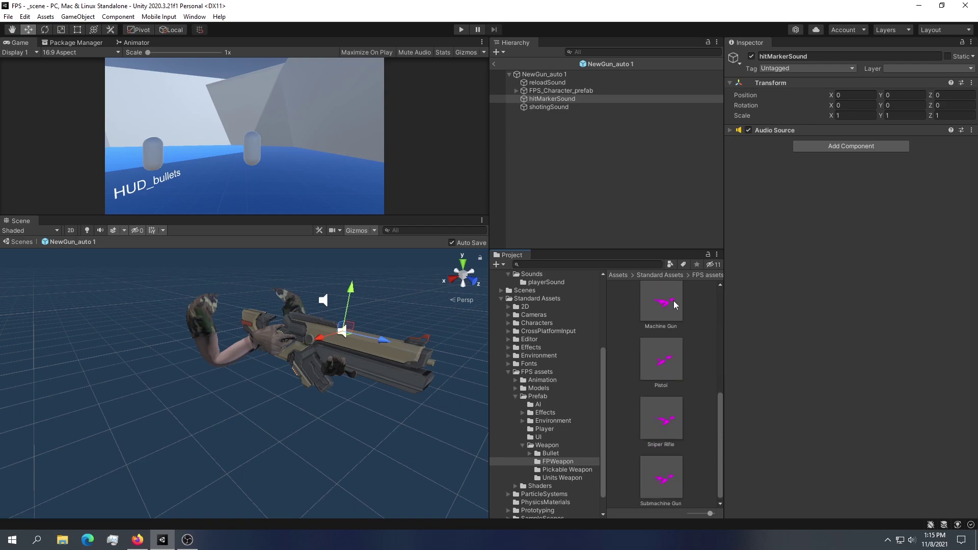
{"action": "left_click_drag", "start_coordinate": [672, 364], "coordinate": [601, 170]}
{"action": "left_click", "coordinate": [559, 289]}
Step: Set the shader of the pistol mesh's Semi-Automatic_Pistol material to Standard
{"action": "scroll", "coordinate": [357, 328], "scroll_direction": "down", "scroll_amount": 4}
{"action": "left_click_drag", "start_coordinate": [336, 326], "coordinate": [257, 361], "text": "alt"}
{"action": "left_click", "coordinate": [263, 362]}
{"action": "left_click", "coordinate": [763, 382]}
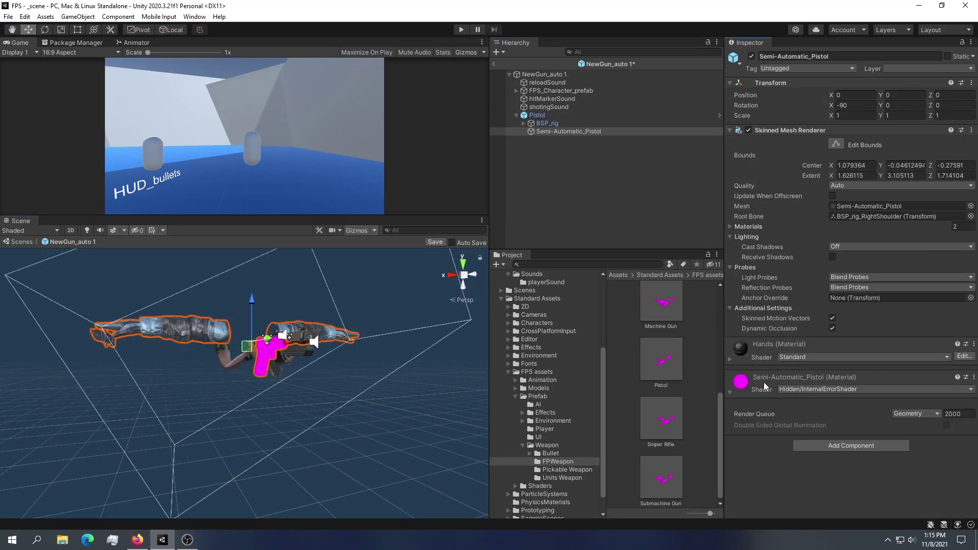
{"action": "left_click", "coordinate": [824, 388]}
{"action": "left_click", "coordinate": [817, 502]}
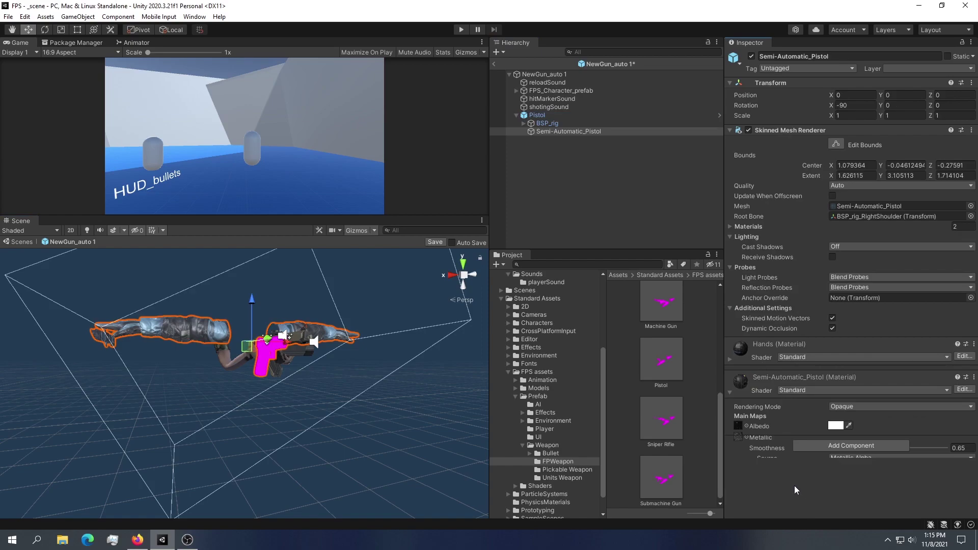
{"action": "left_click", "coordinate": [755, 391]}
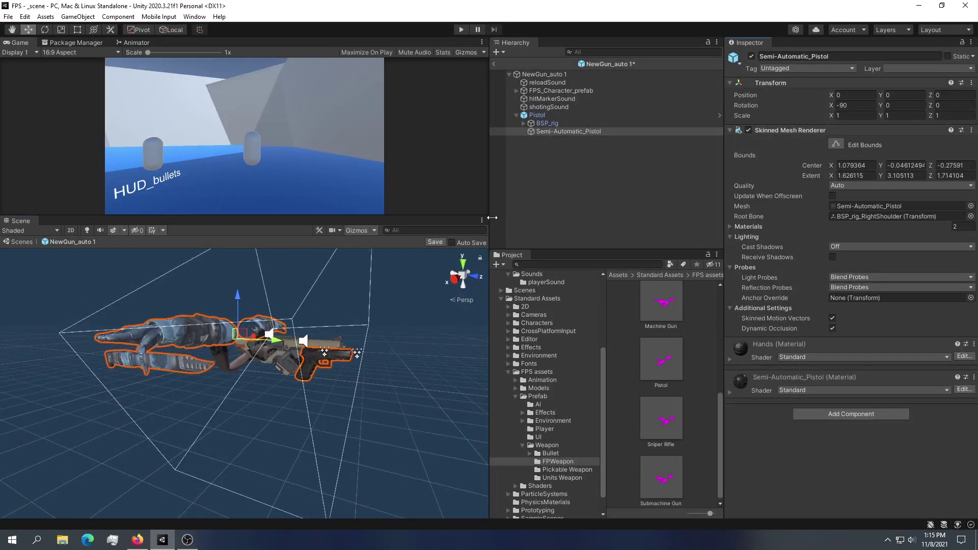
Step: Unpack the Pistol prefab instance inside NewGun_auto 1
{"action": "left_click", "coordinate": [532, 116]}
{"action": "right_click", "coordinate": [566, 116]}
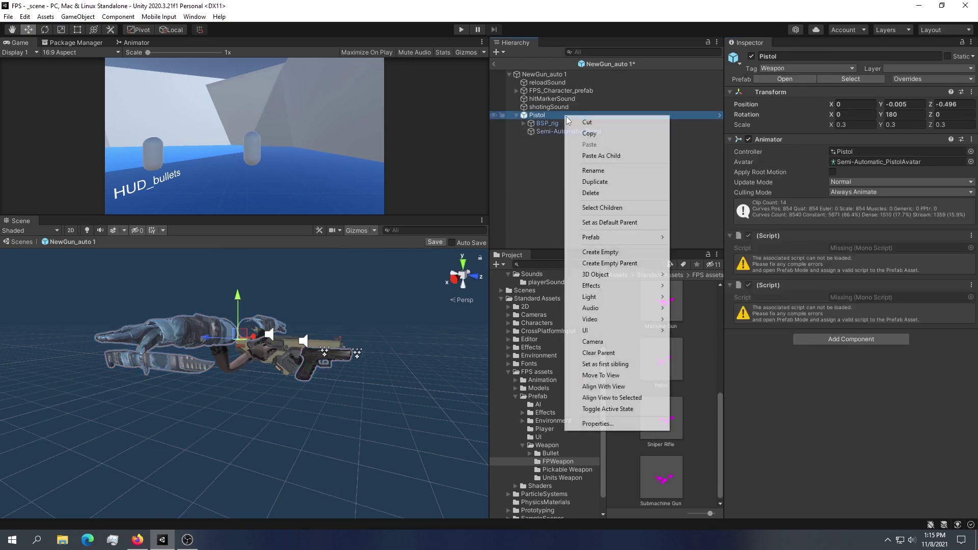
{"action": "mouse_move", "coordinate": [621, 237]}
{"action": "left_click", "coordinate": [705, 282]}
Step: Deactivate the FPS_Character_prefab object and review the Gun Script settings of NewGun_auto 1
{"action": "left_click", "coordinate": [560, 90]}
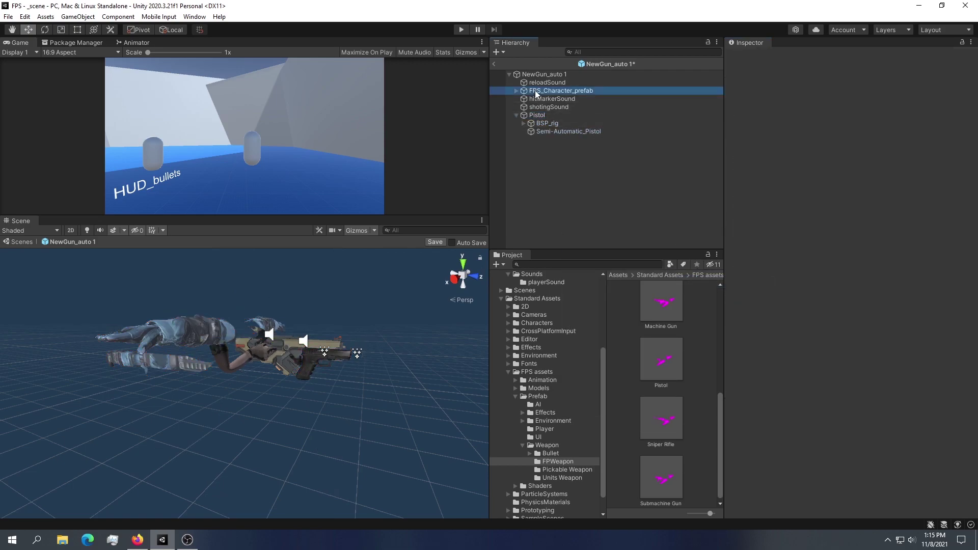
{"action": "left_click", "coordinate": [752, 56]}
{"action": "left_click_drag", "start_coordinate": [331, 372], "coordinate": [328, 397], "text": "alt"}
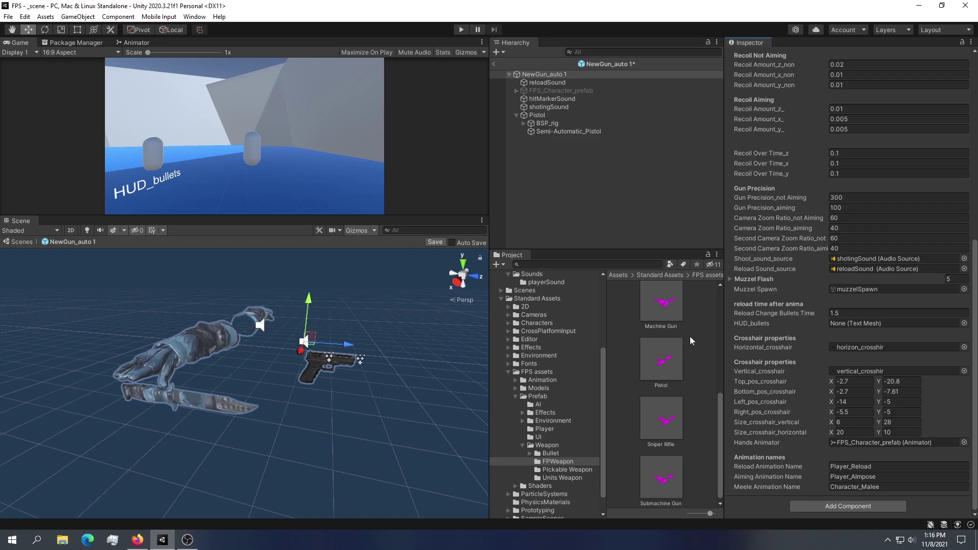
{"action": "scroll", "coordinate": [683, 331], "scroll_direction": "up", "scroll_amount": 5}
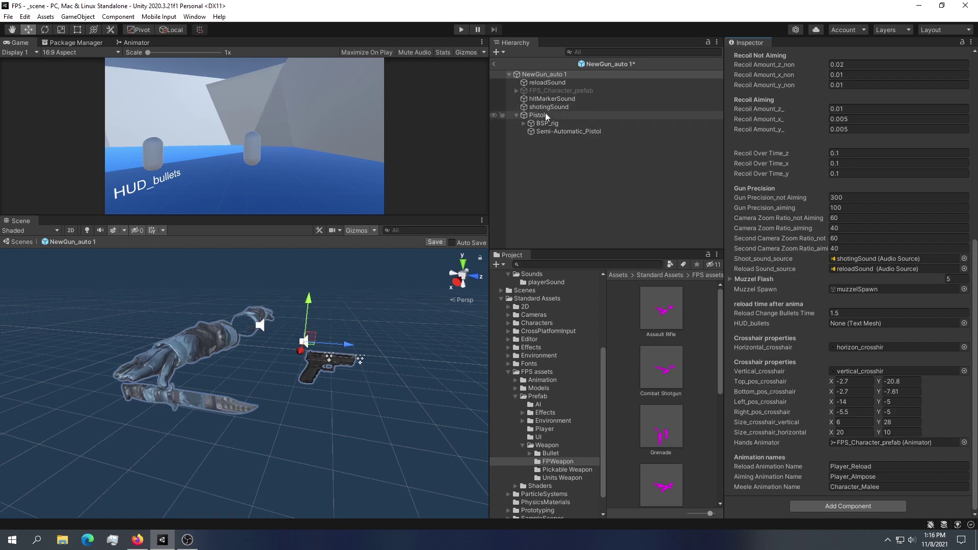
Step: Remove both missing script components from the Pistol object
{"action": "left_click", "coordinate": [703, 115]}
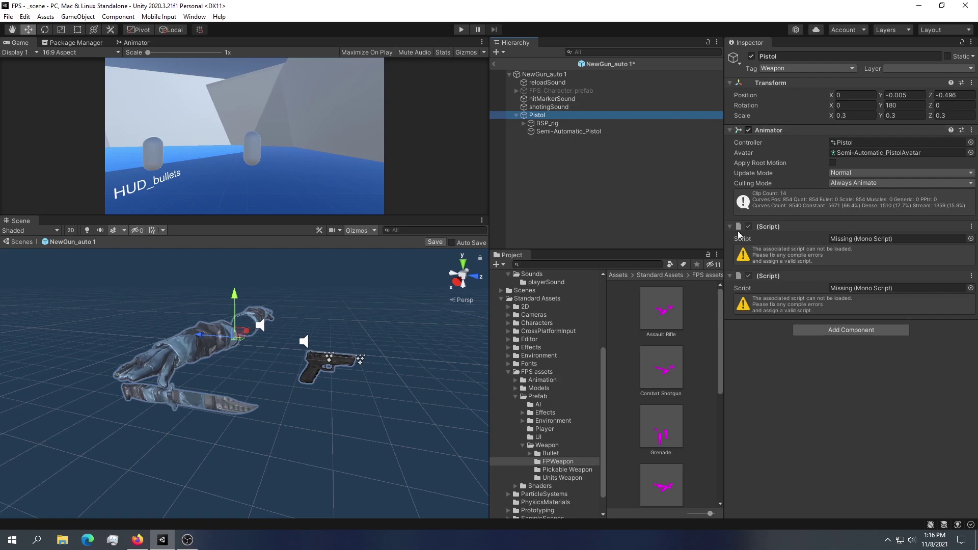
{"action": "right_click", "coordinate": [775, 235]}
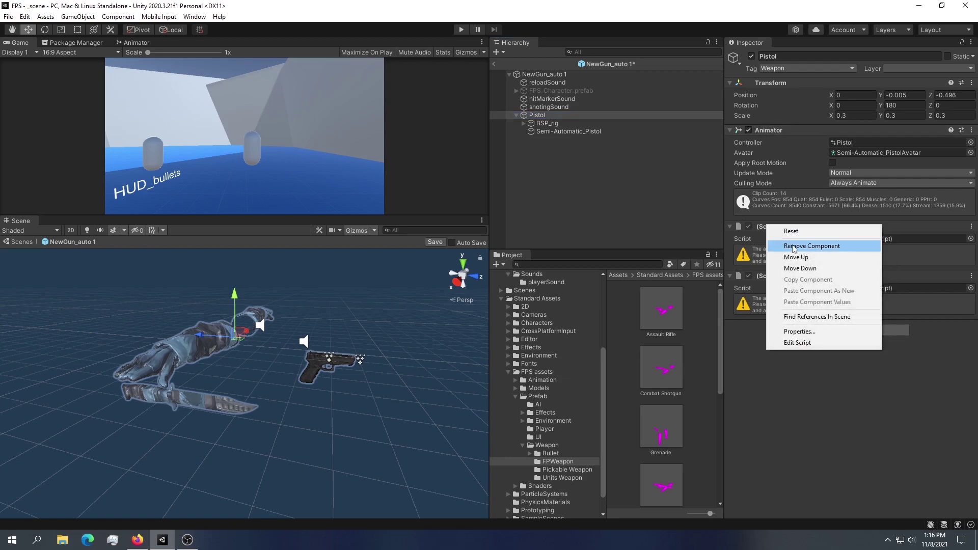
{"action": "left_click", "coordinate": [794, 248]}
{"action": "right_click", "coordinate": [785, 231]}
{"action": "left_click", "coordinate": [815, 248]}
Step: Assign the Pistol object as the Hands Animator in the Gun Script of NewGun_auto 1
{"action": "left_click", "coordinate": [542, 74]}
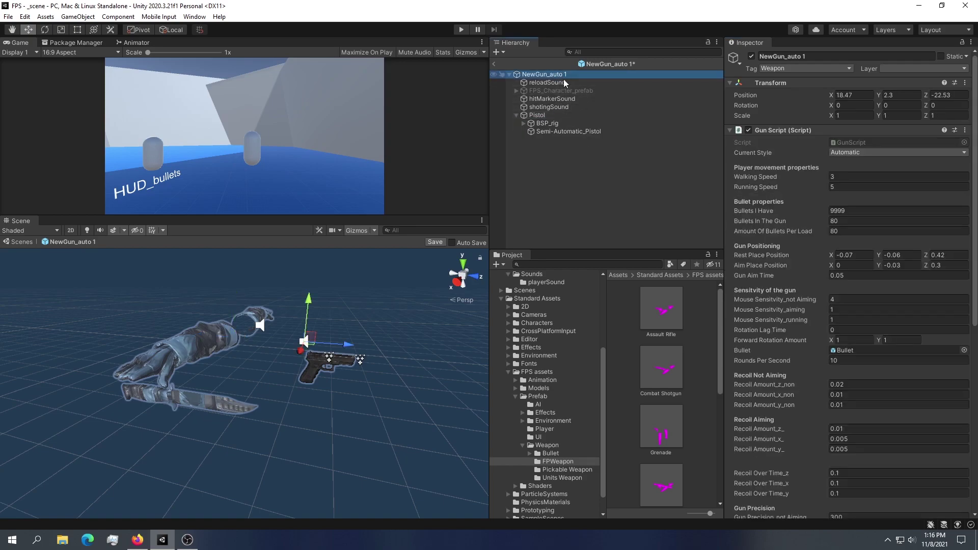
{"action": "left_click_drag", "start_coordinate": [541, 116], "coordinate": [687, 272]}
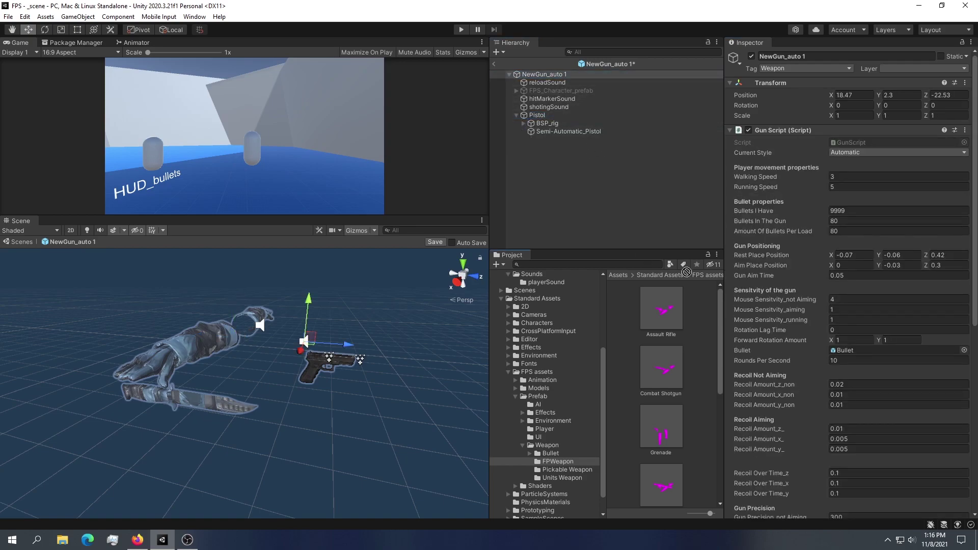
{"action": "left_click_drag", "start_coordinate": [808, 352], "coordinate": [857, 361]}
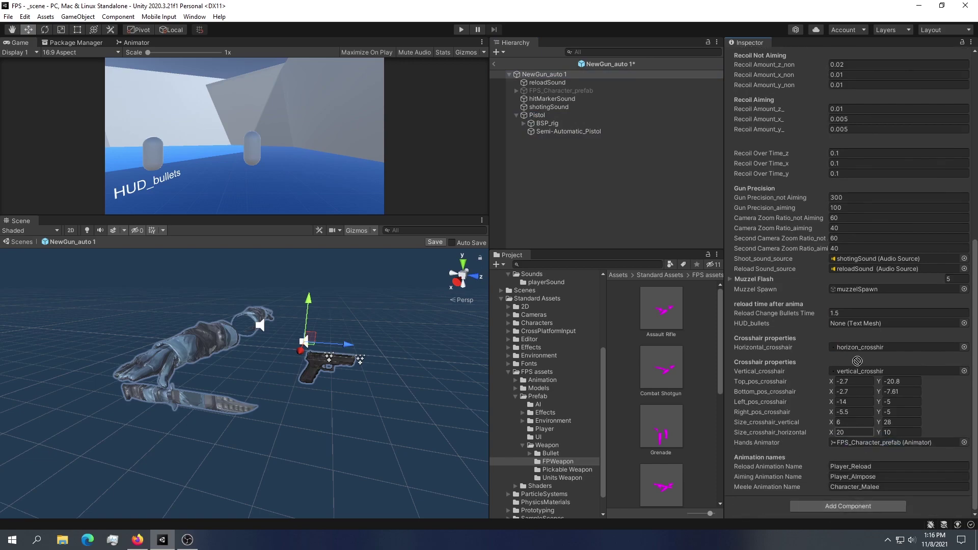
{"action": "left_click_drag", "start_coordinate": [778, 441], "coordinate": [861, 447]}
Step: Assign MuzzleFlashEffect as the Muzzel Spawn in the Gun Script of NewGun_auto 1, and save the prefab on returning to the scene
{"action": "left_click_drag", "start_coordinate": [387, 361], "coordinate": [356, 360], "text": "alt"}
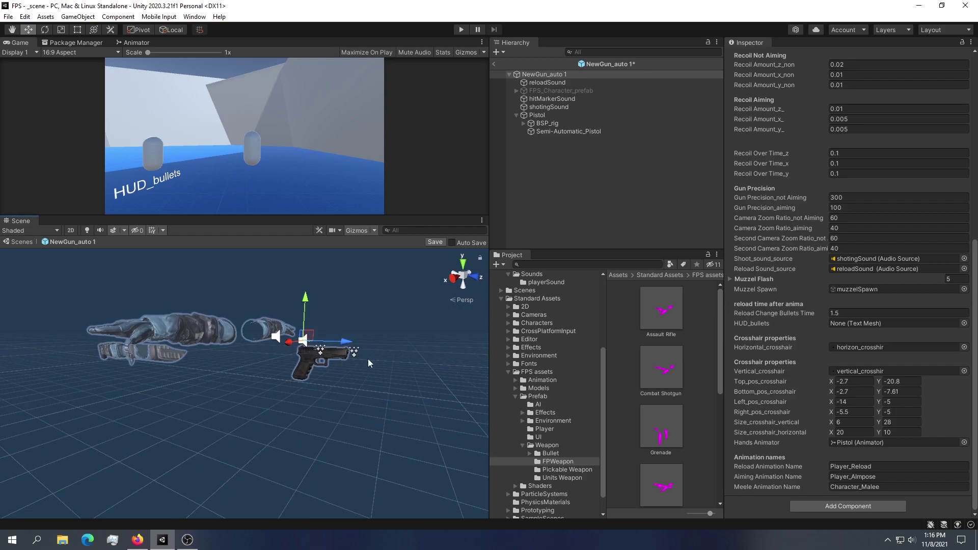
{"action": "left_click_drag", "start_coordinate": [368, 360], "coordinate": [344, 340], "text": "alt"}
{"action": "left_click", "coordinate": [320, 331]}
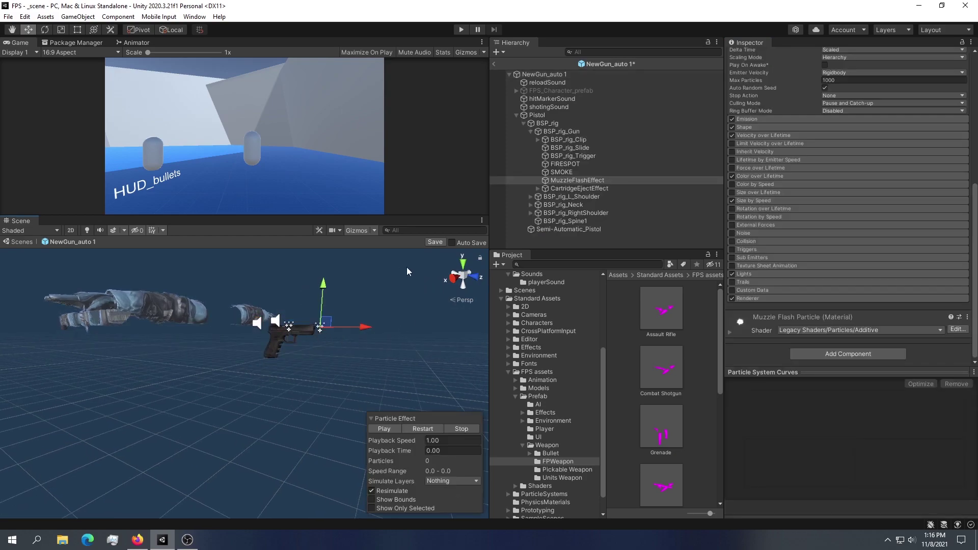
{"action": "left_click", "coordinate": [562, 75]}
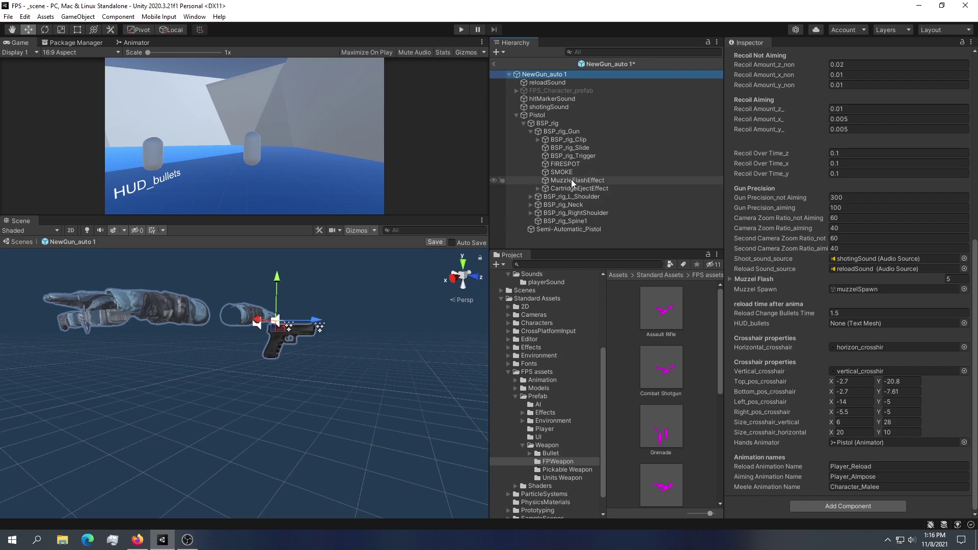
{"action": "left_click_drag", "start_coordinate": [570, 179], "coordinate": [840, 296]}
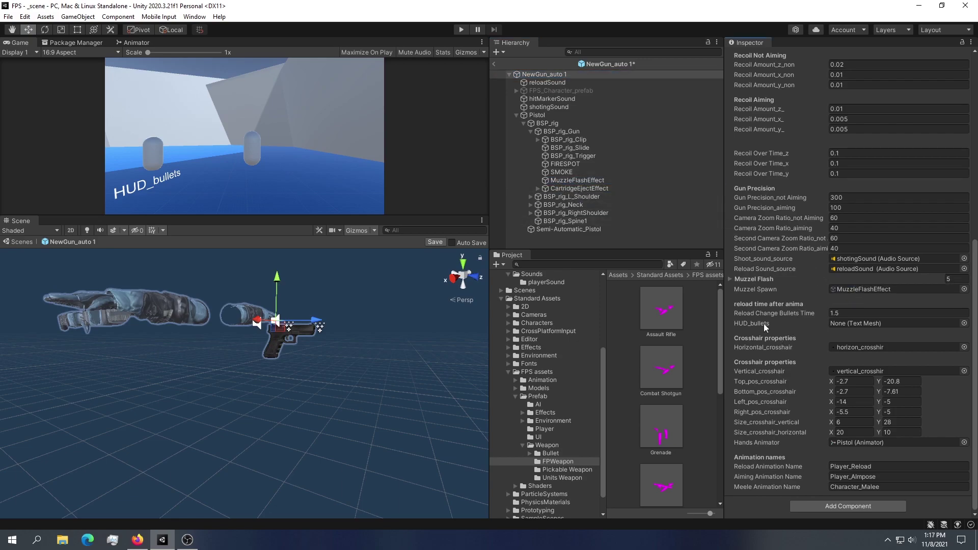
{"action": "left_click", "coordinate": [498, 64]}
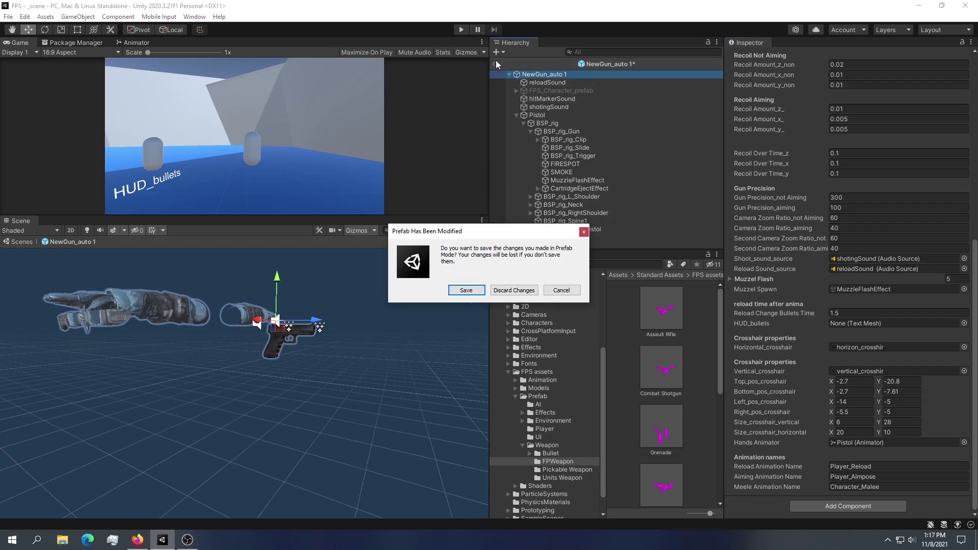
{"action": "left_click", "coordinate": [466, 289]}
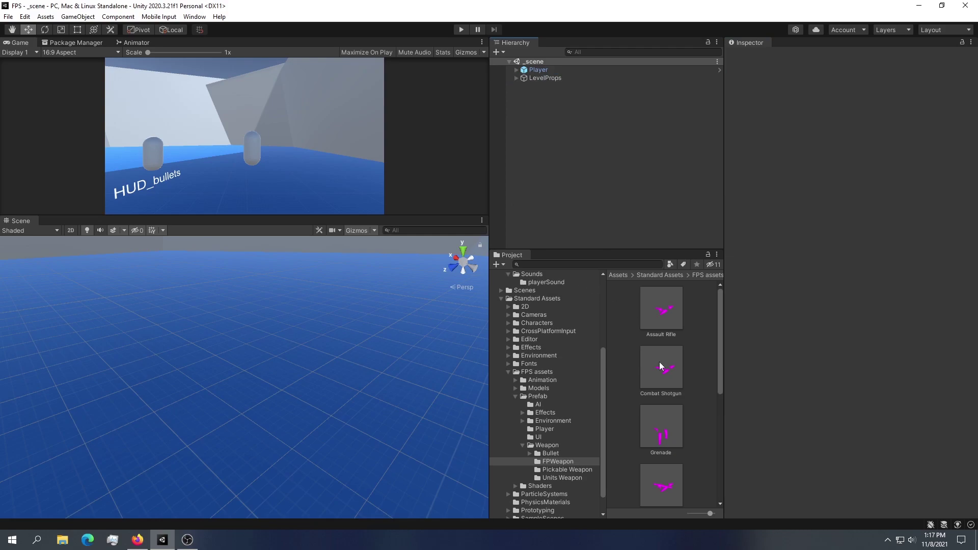
Step: Add a third entry named NewGun_auto 1 to the Guns I Have list in the Player's Gun Inventory
{"action": "left_click", "coordinate": [685, 328]}
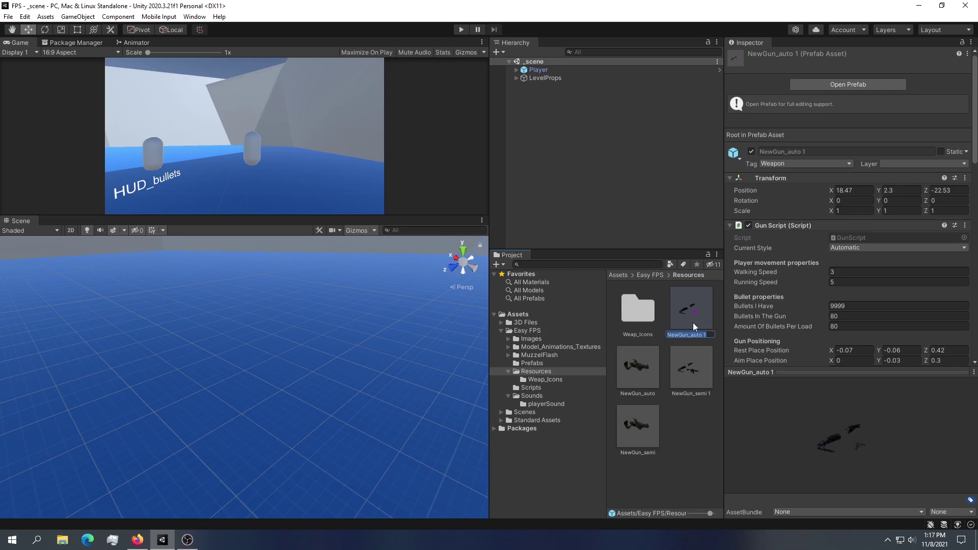
{"action": "left_click", "coordinate": [589, 106]}
{"action": "left_click", "coordinate": [539, 70]}
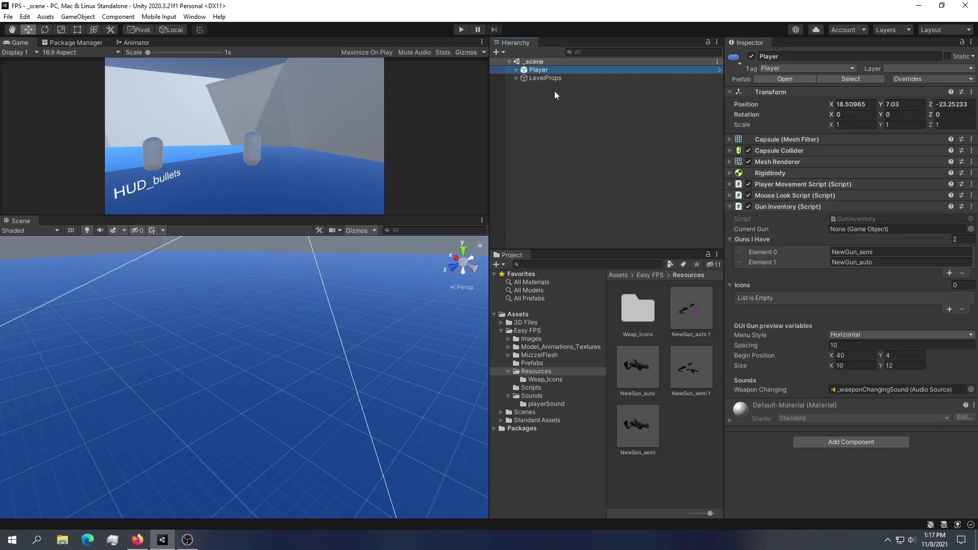
{"action": "left_click", "coordinate": [951, 274]}
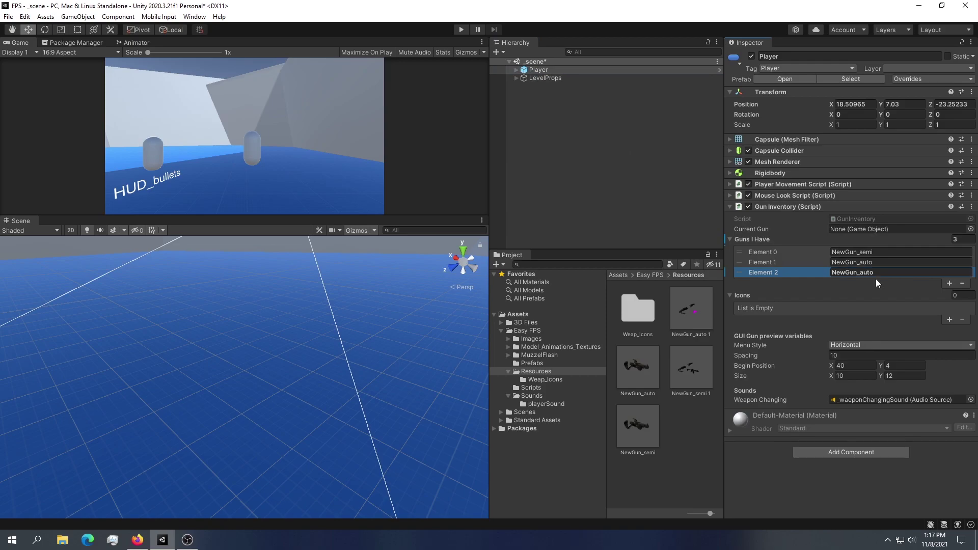
{"action": "left_click", "coordinate": [884, 273]}
{"action": "left_click", "coordinate": [891, 296]}
{"action": "left_click", "coordinate": [872, 295]}
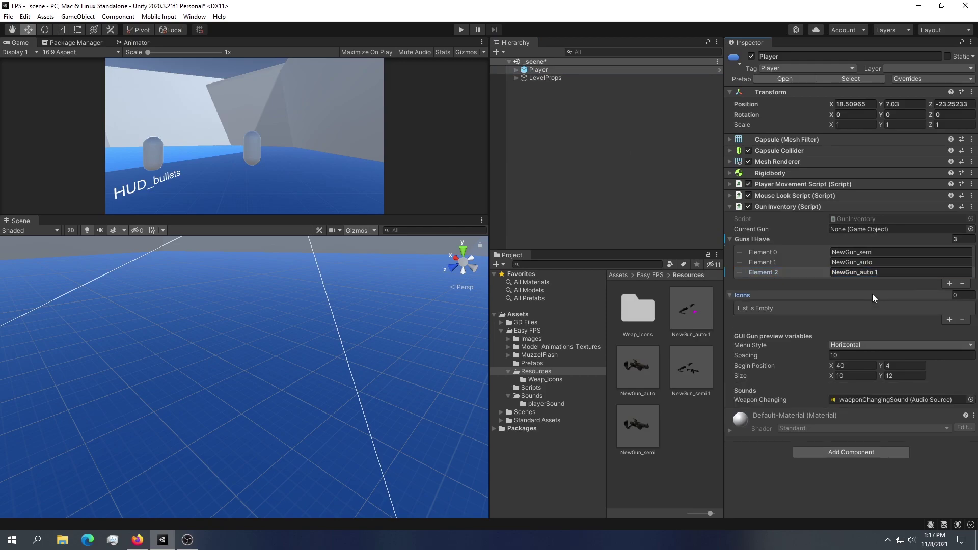
{"action": "left_click", "coordinate": [640, 197]}
Step: Run the scene and test-fire the default semi-automatic rifle
{"action": "left_click", "coordinate": [460, 29]}
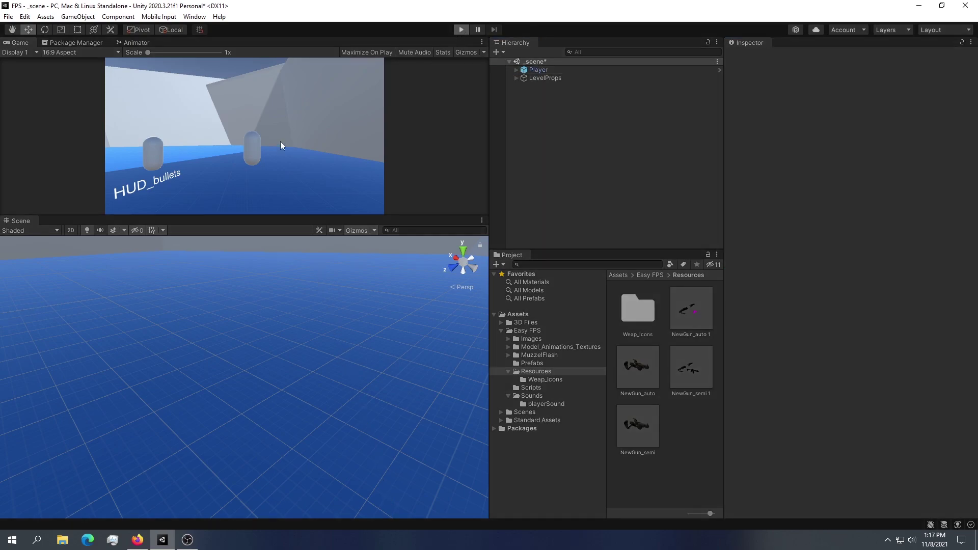
{"action": "left_click", "coordinate": [245, 136]}
{"action": "left_click", "coordinate": [245, 135]}
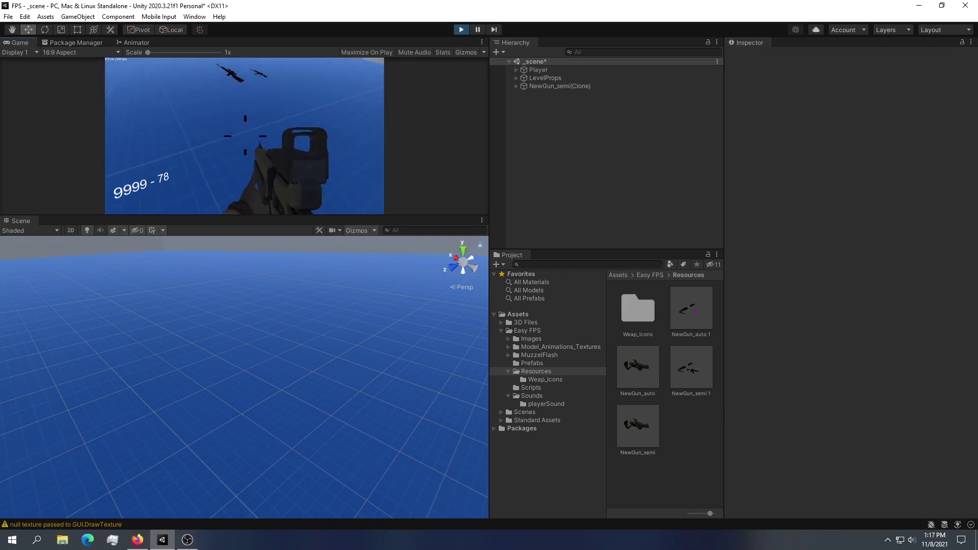
{"action": "left_click", "coordinate": [245, 136]}
{"action": "left_click", "coordinate": [245, 136]}
{"action": "left_click", "coordinate": [245, 136]}
{"action": "left_click", "coordinate": [245, 135]}
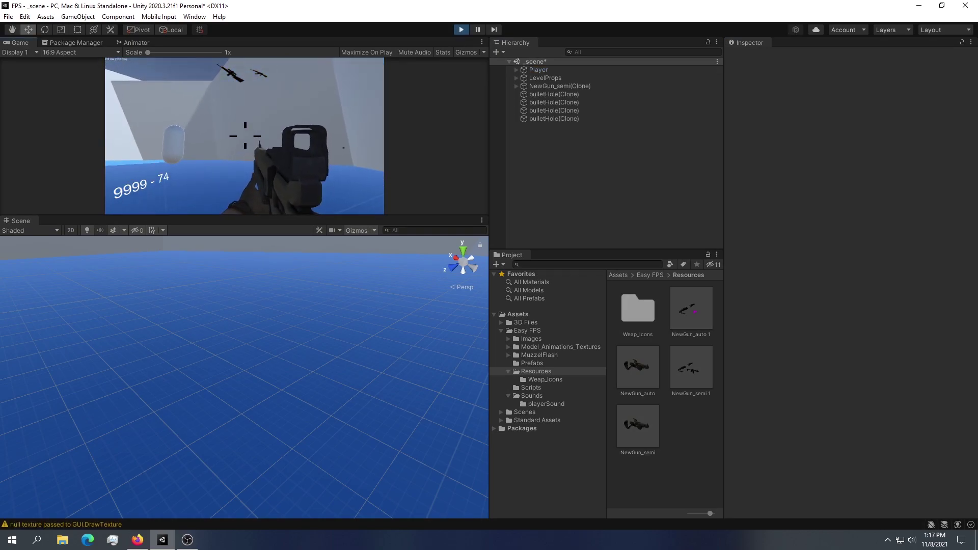
Step: Switch to the NewGun_auto 1 pistol in the running game and fire several shots at the walls
{"action": "key", "text": "2"}
{"action": "scroll", "coordinate": [244, 136], "scroll_direction": "up", "scroll_amount": 1}
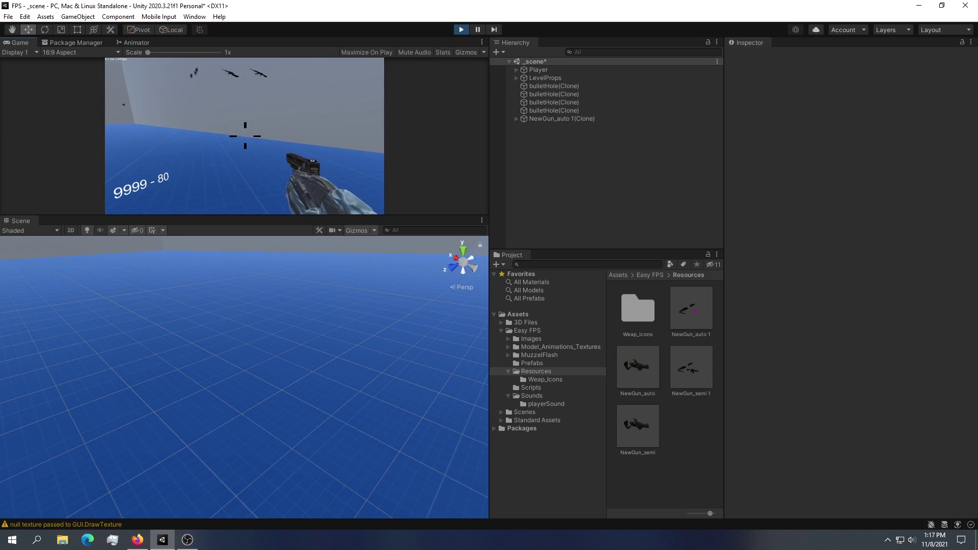
{"action": "left_click", "coordinate": [245, 136]}
{"action": "left_click", "coordinate": [245, 135]}
{"action": "left_click", "coordinate": [245, 136]}
{"action": "left_click", "coordinate": [245, 136]}
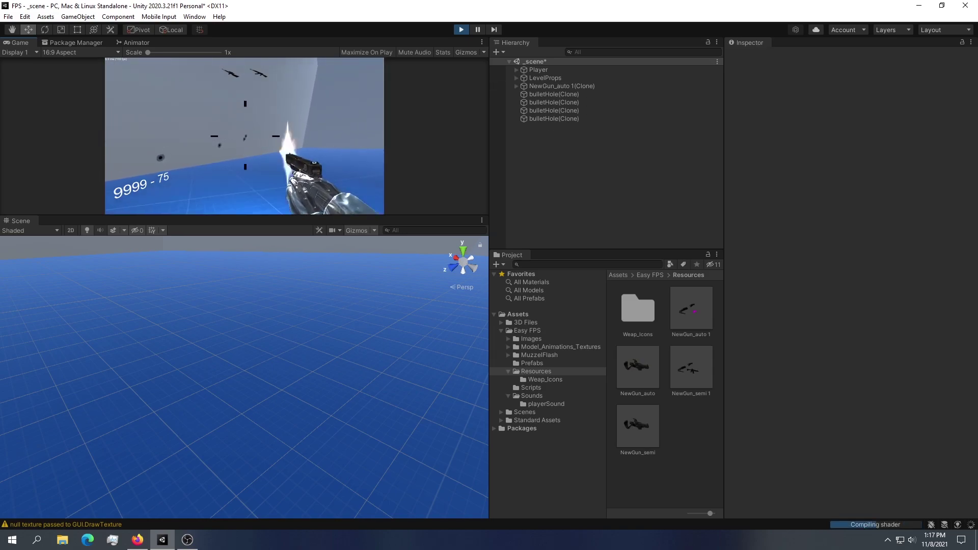
{"action": "left_click", "coordinate": [245, 136]}
{"action": "left_click", "coordinate": [245, 136]}
{"action": "left_click", "coordinate": [245, 136]}
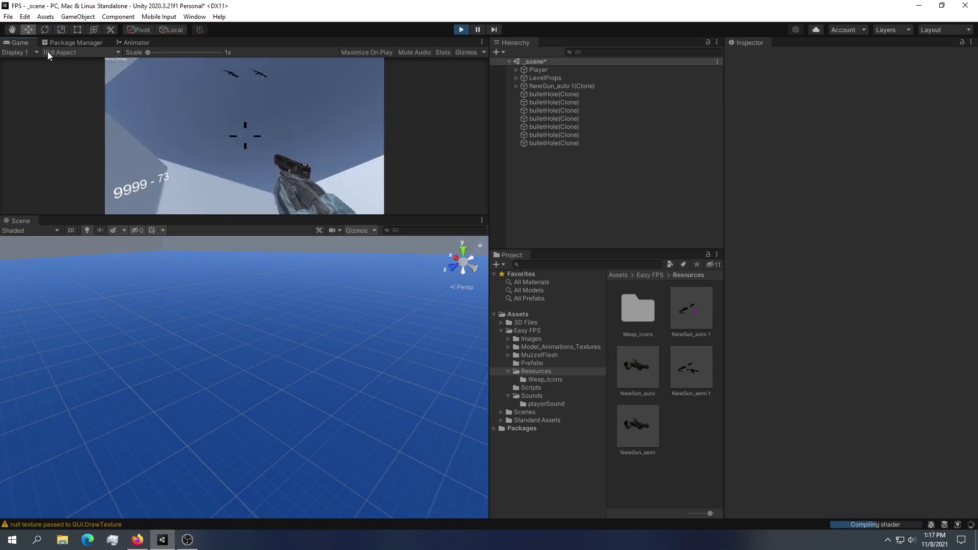
Step: Maximize the Game view and resume firing the pistol in the running game
{"action": "right_click", "coordinate": [19, 42]}
{"action": "left_click", "coordinate": [41, 74]}
{"action": "left_click", "coordinate": [305, 160]}
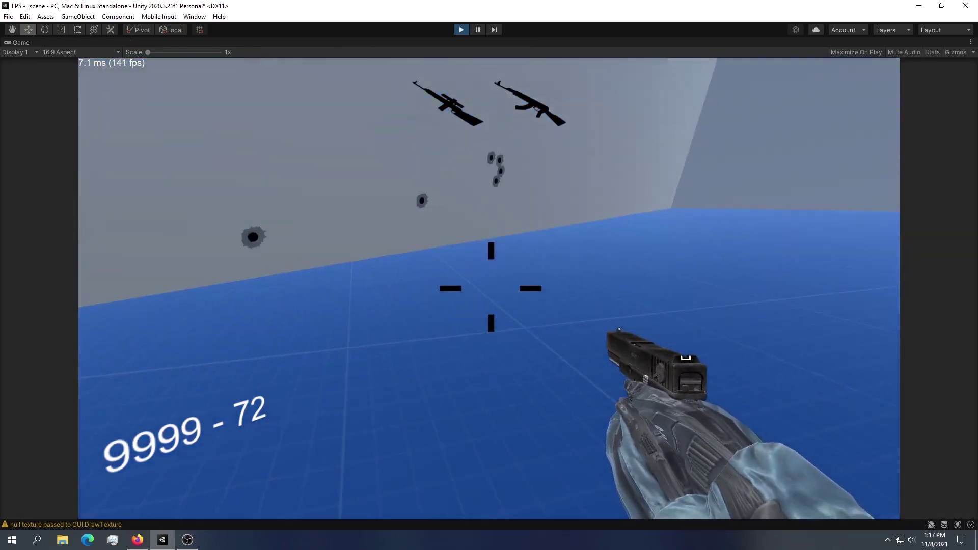
{"action": "left_click", "coordinate": [490, 288]}
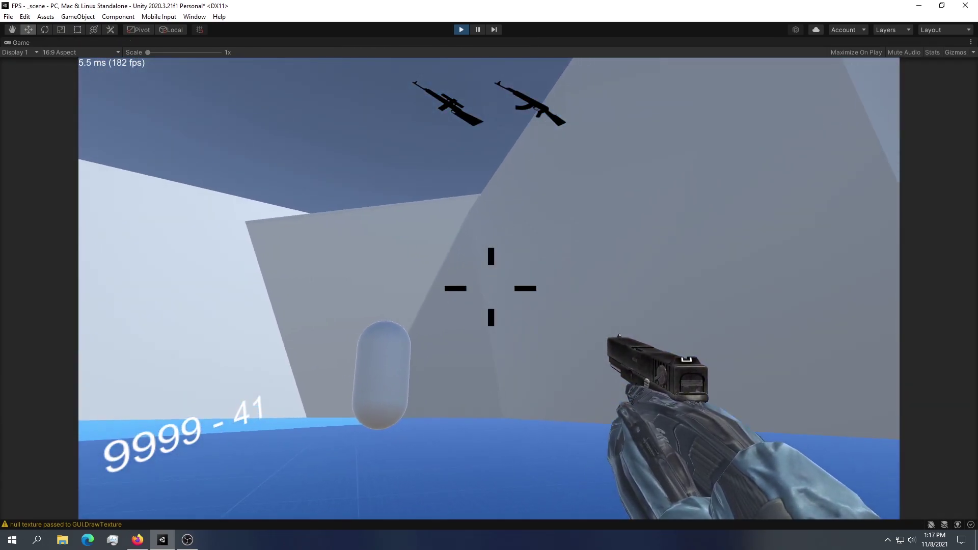
Step: Test the pistol's firing and reloading while looking around the level
{"action": "left_click", "coordinate": [491, 289]}
{"action": "left_click", "coordinate": [490, 288]}
{"action": "left_click", "coordinate": [490, 288]}
{"action": "left_click", "coordinate": [491, 288]}
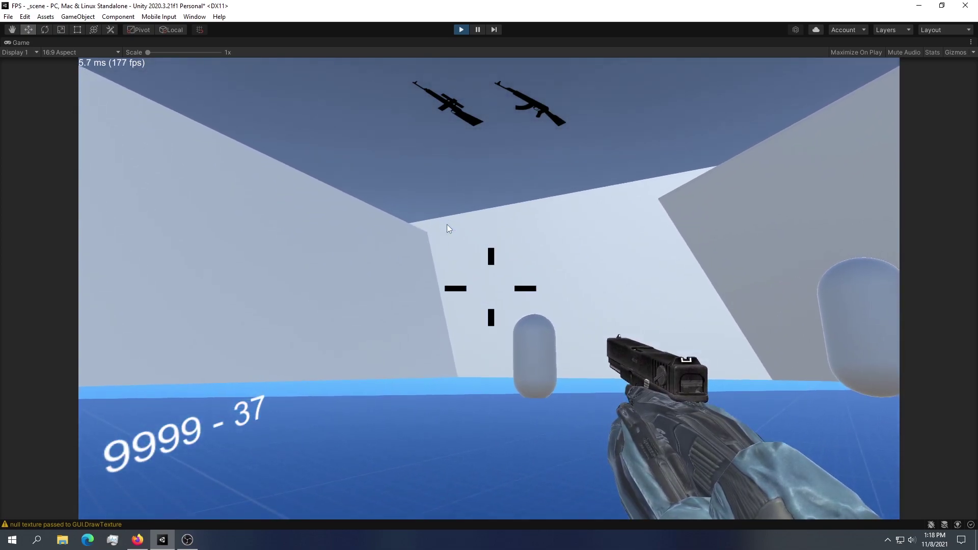
{"action": "left_click", "coordinate": [490, 288]}
{"action": "key", "text": "r"}
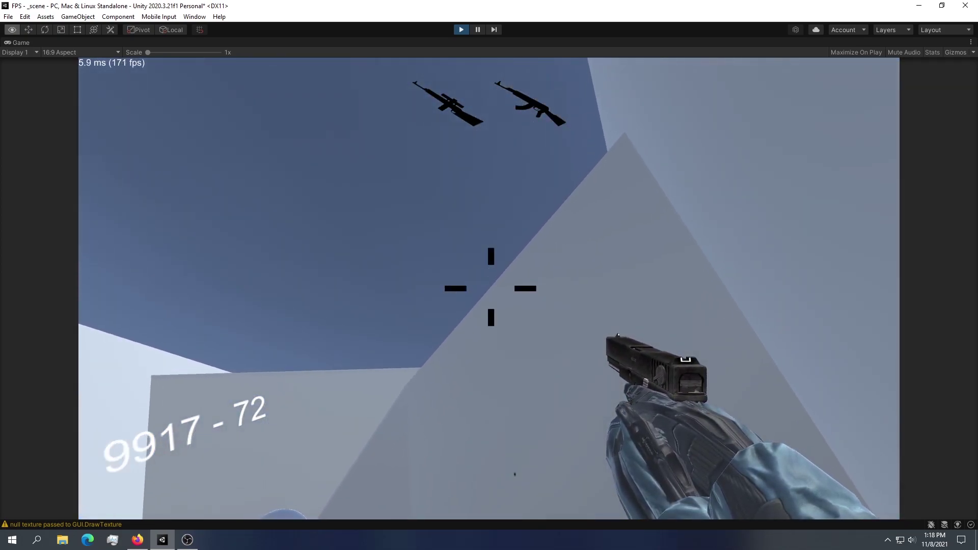
{"action": "left_click", "coordinate": [490, 288]}
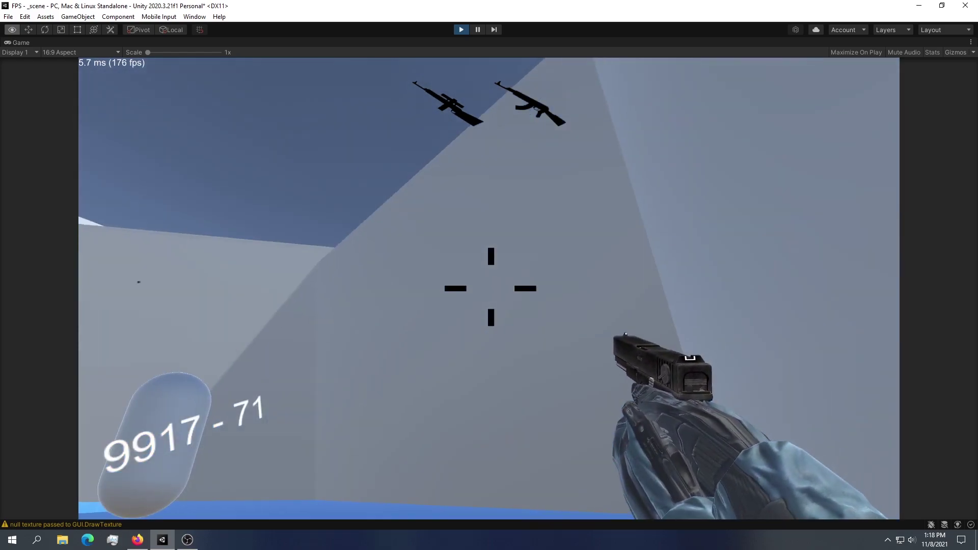
Step: Walk up to a capsule target and shoot it repeatedly with the pistol to check the hits
{"action": "key", "text": "w"}
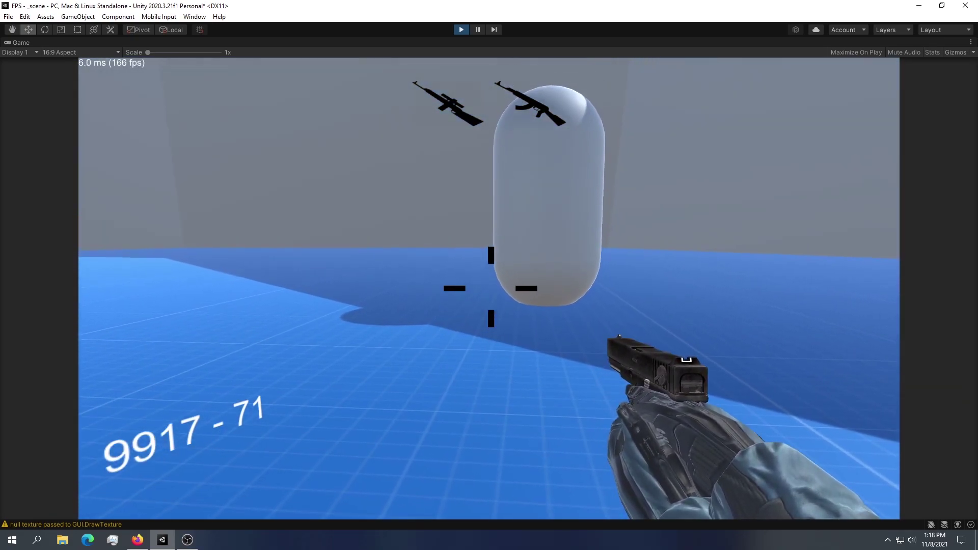
{"action": "left_click", "coordinate": [491, 288]}
{"action": "left_click", "coordinate": [491, 288]}
{"action": "left_click", "coordinate": [491, 288]}
{"action": "left_click", "coordinate": [491, 289]}
{"action": "left_click", "coordinate": [491, 289]}
{"action": "left_click", "coordinate": [491, 288]}
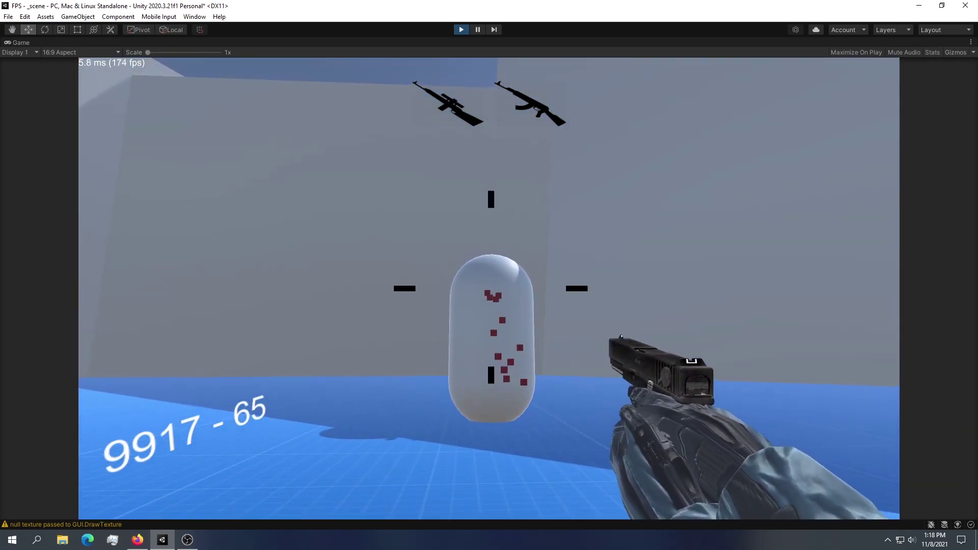